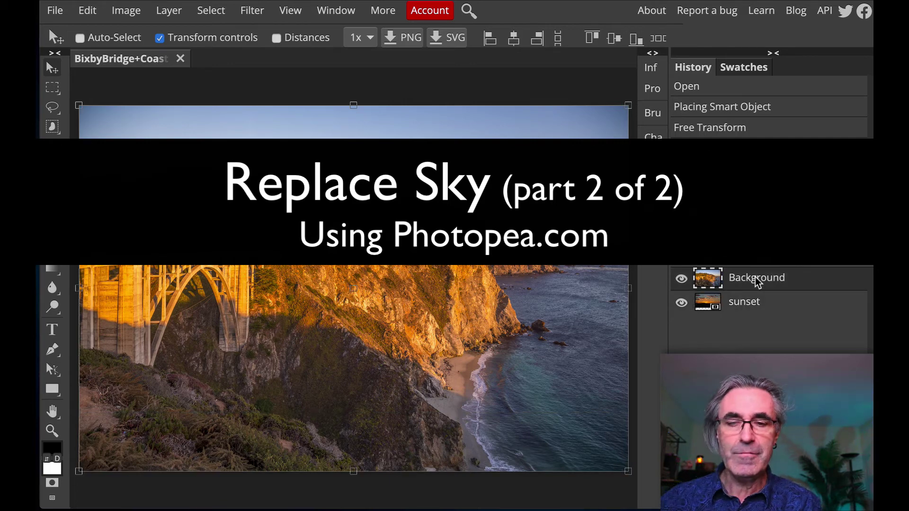
Drag the Background bridge photo layer above the sunset layer in the Layers panel.
drag(757, 282, 765, 302)
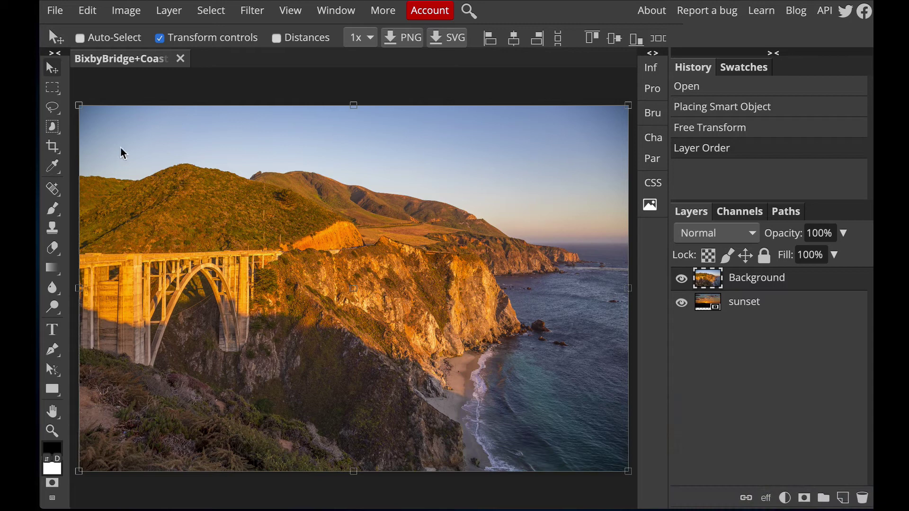
Switch to the Magic Wand with Tolerance 32 and Unite (add to selection) mode.
right_click(55, 129)
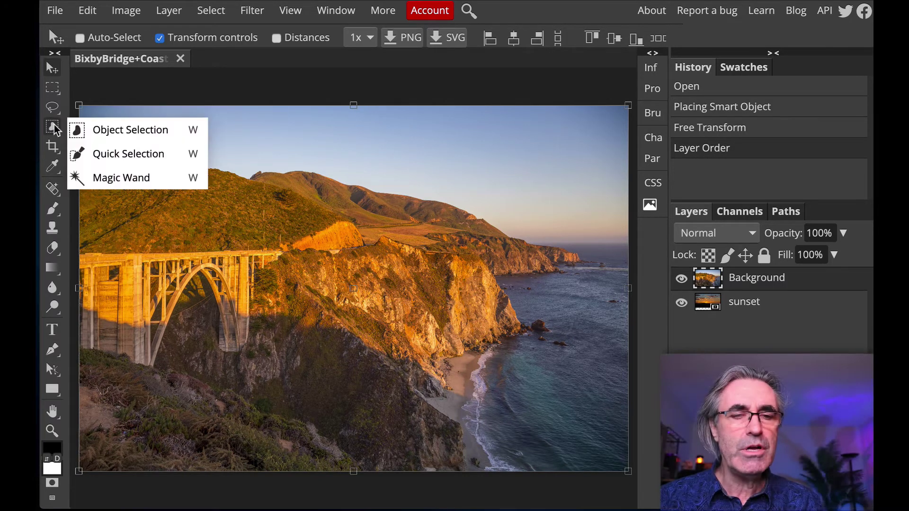
click(56, 129)
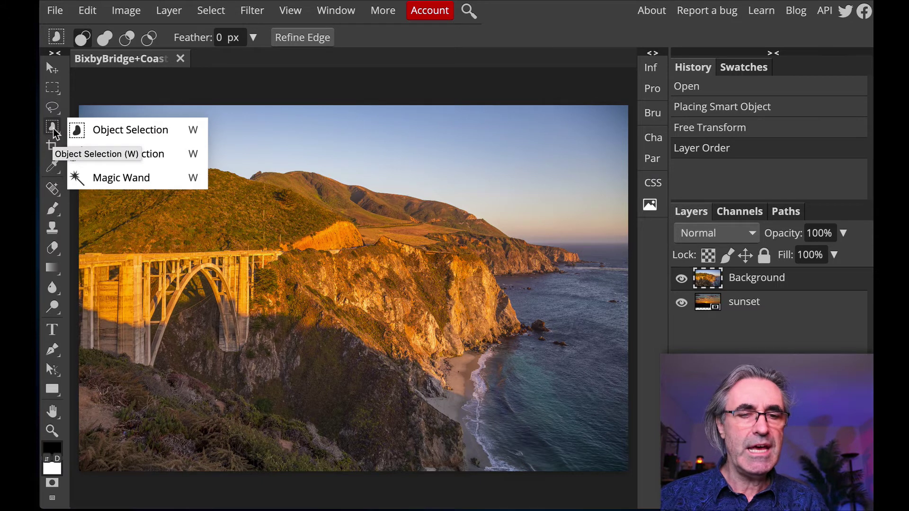
click(117, 177)
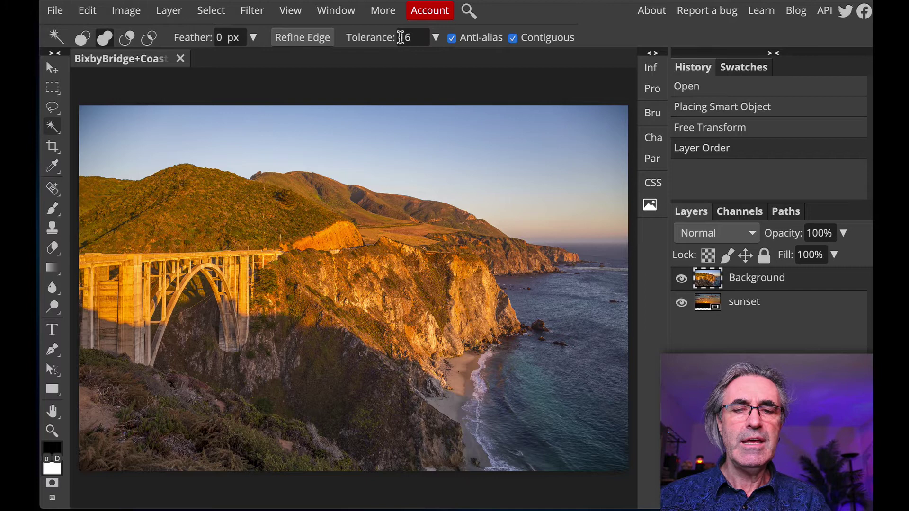
click(435, 37)
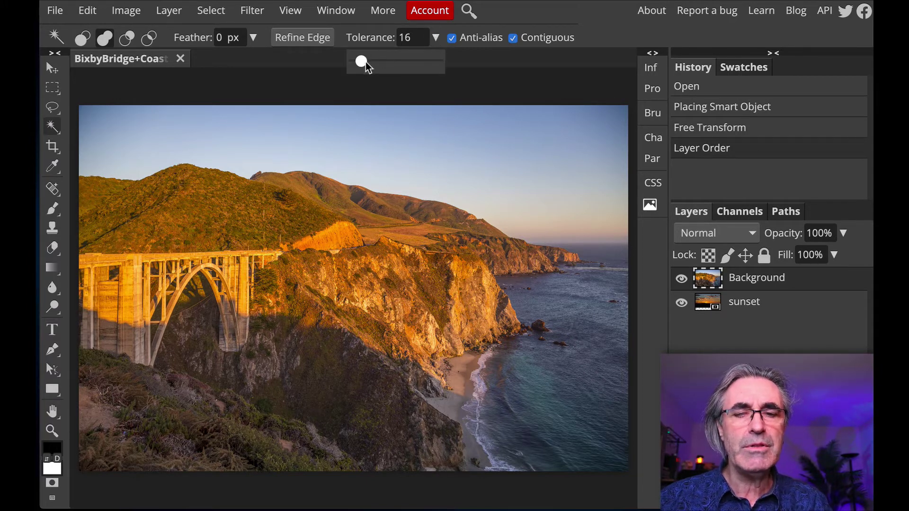
drag(361, 62, 366, 67)
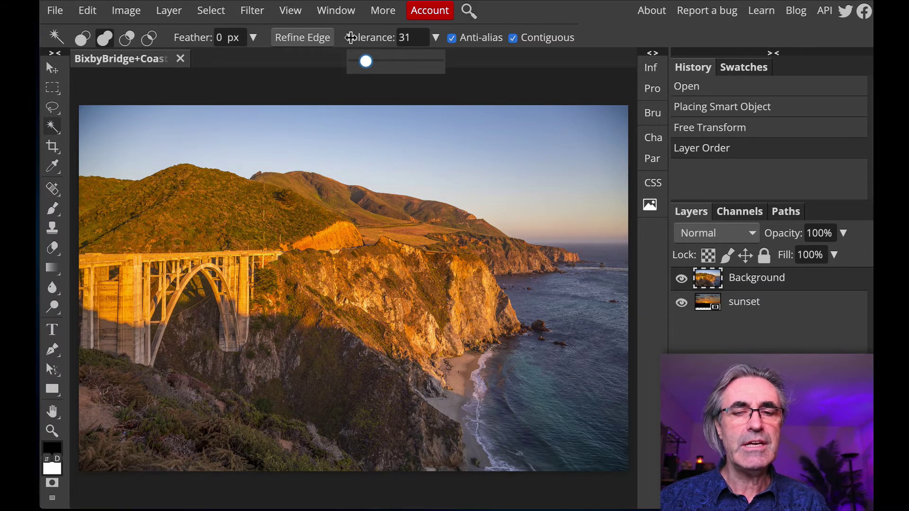
click(399, 36)
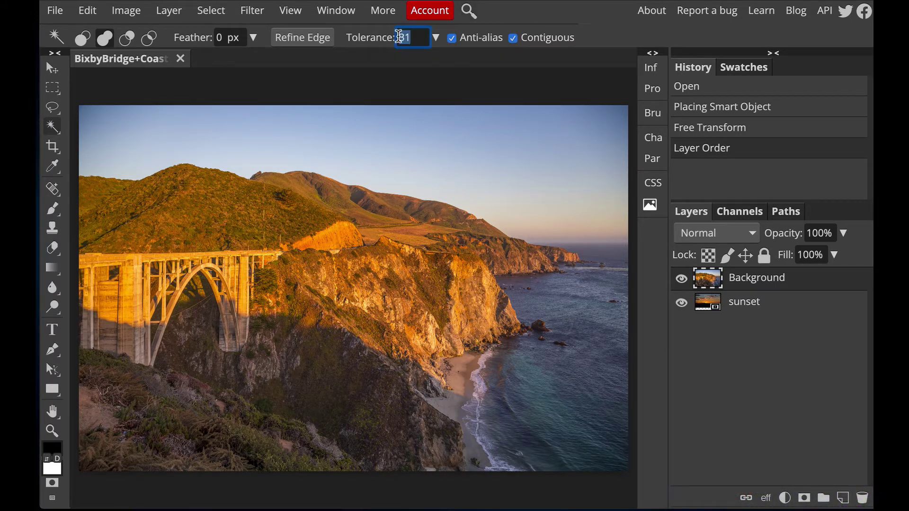
text(32)
key(Tab)
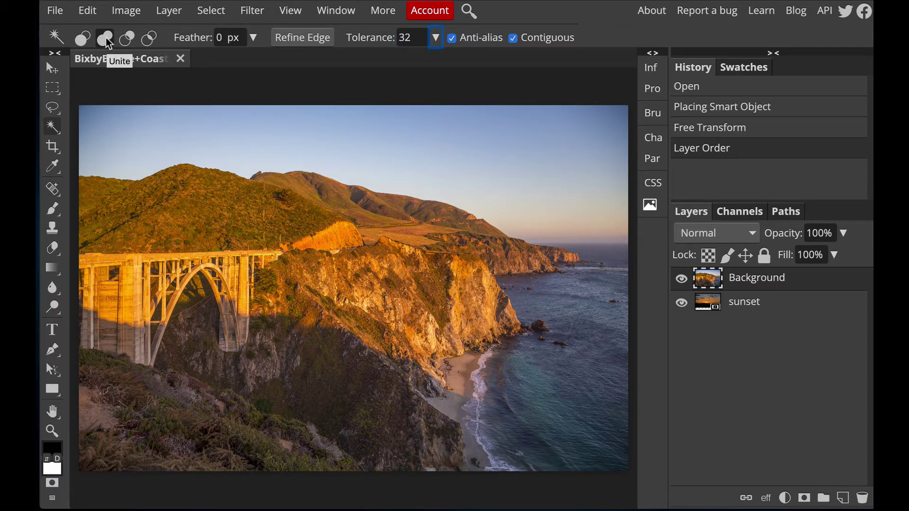
click(106, 40)
Magic-wand six sky areas, from the top-left corner to the thin strip at the right horizon.
click(86, 112)
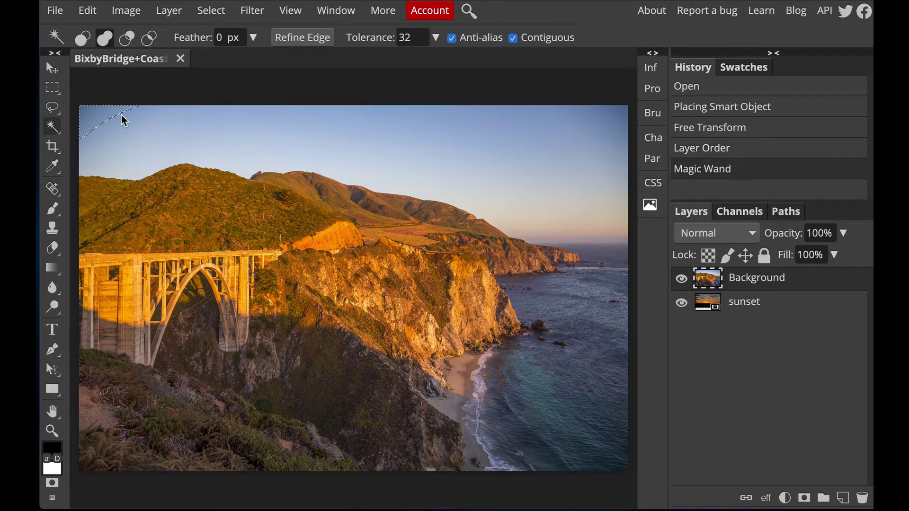
click(104, 126)
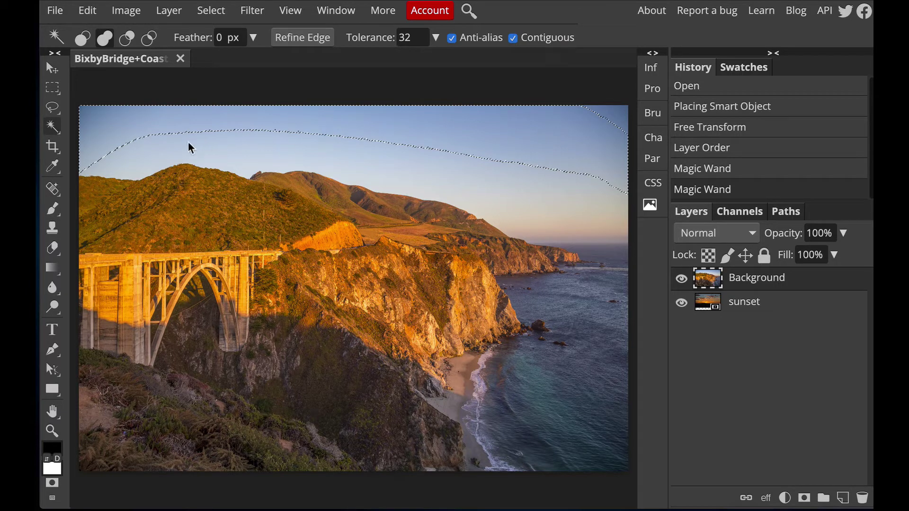
click(151, 150)
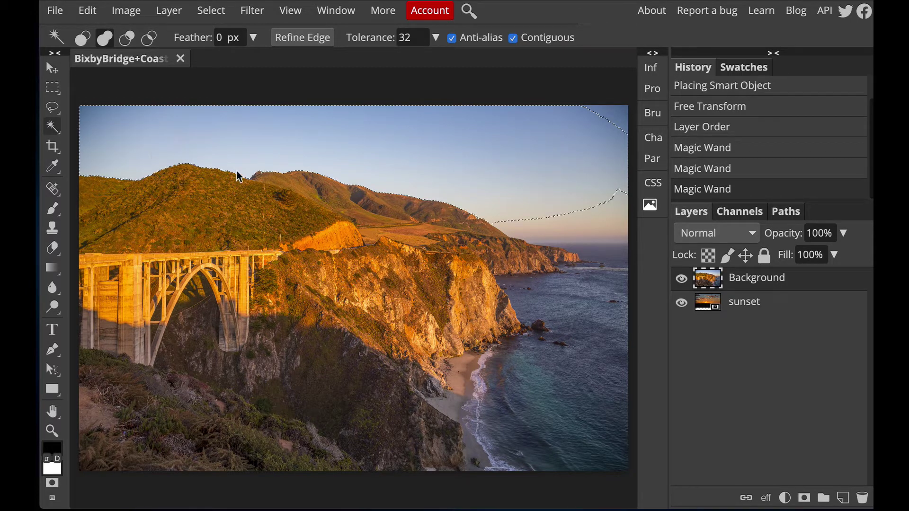
click(592, 220)
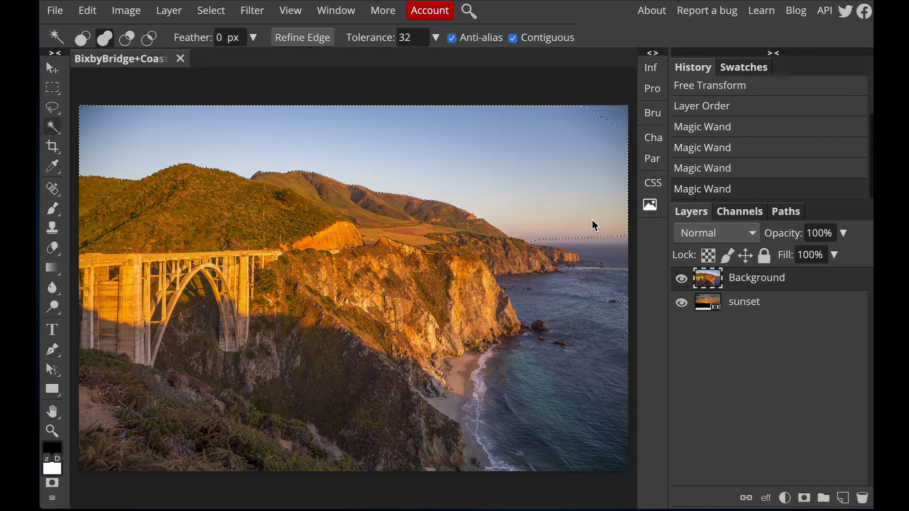
click(622, 118)
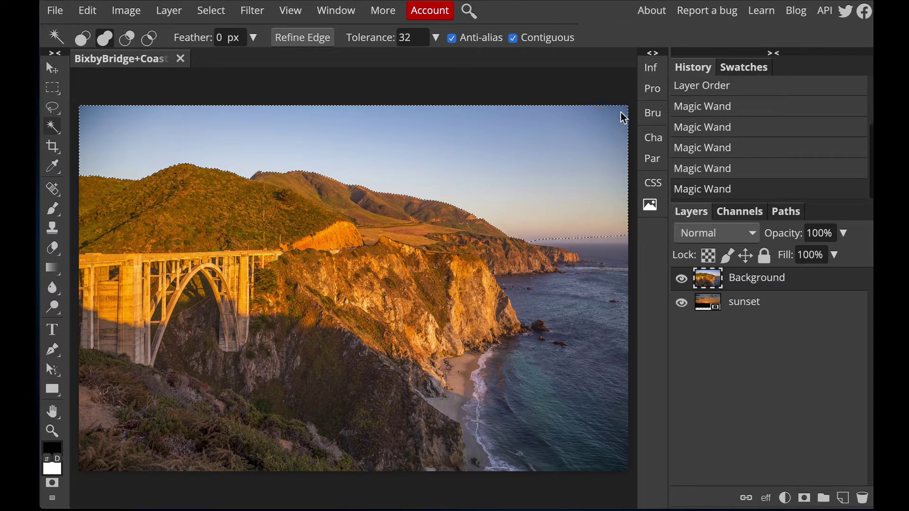
click(601, 242)
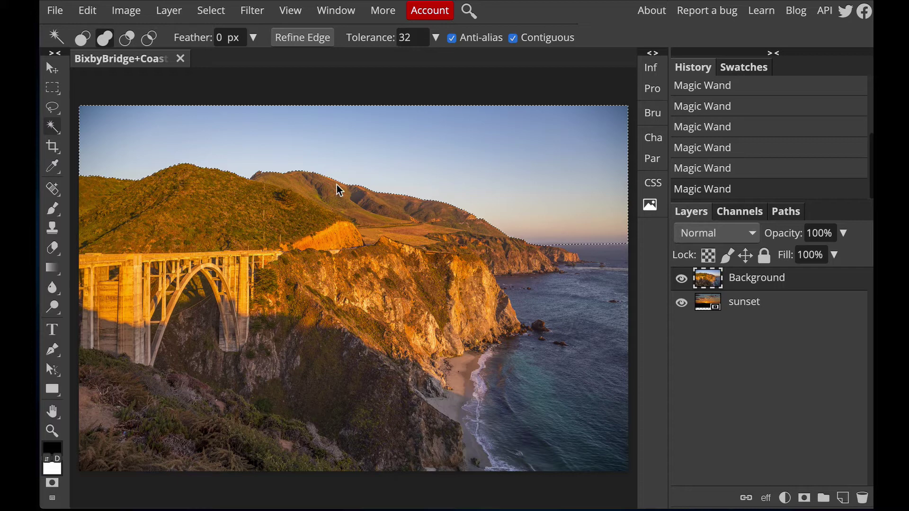
Expand the sky selection by 2 px, then invert it to select the landscape.
click(211, 10)
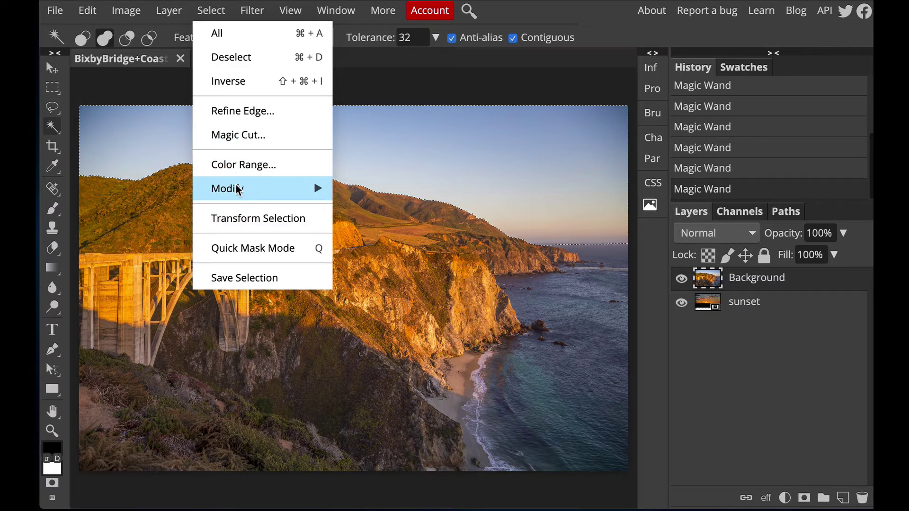
mouse_move(237, 189)
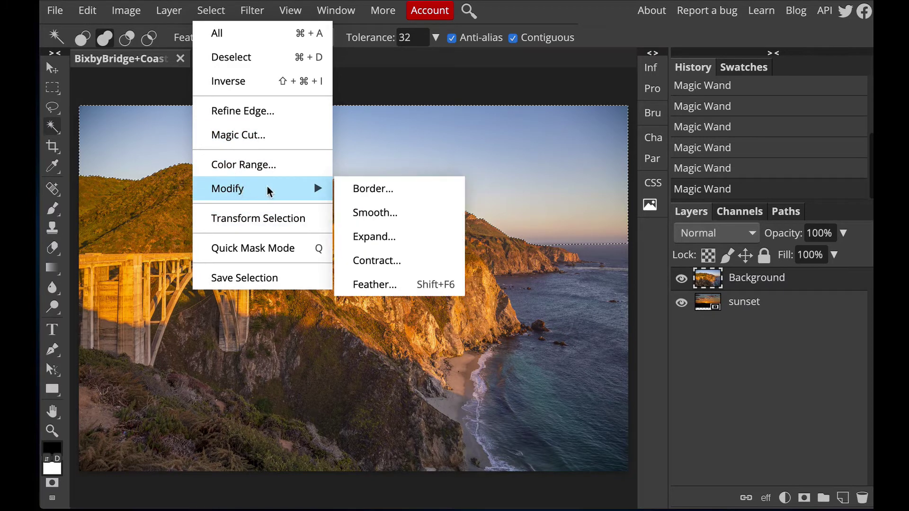
click(383, 237)
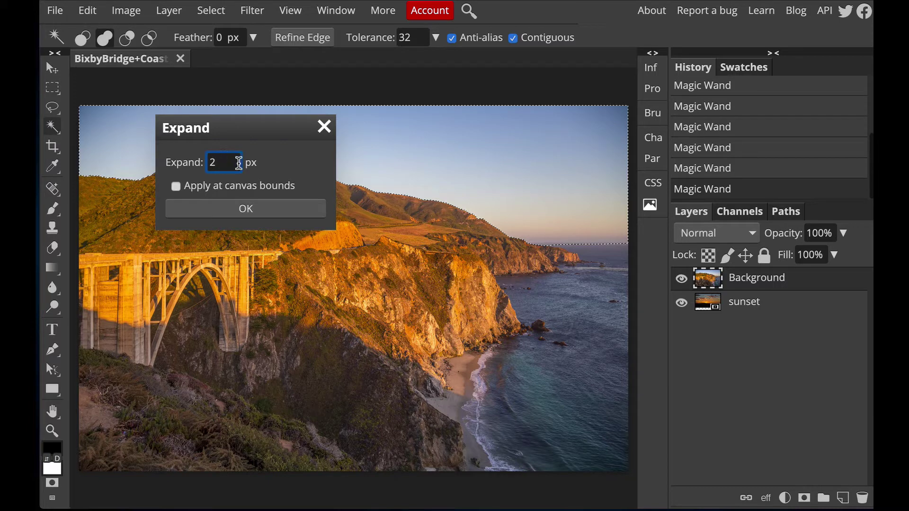
click(231, 208)
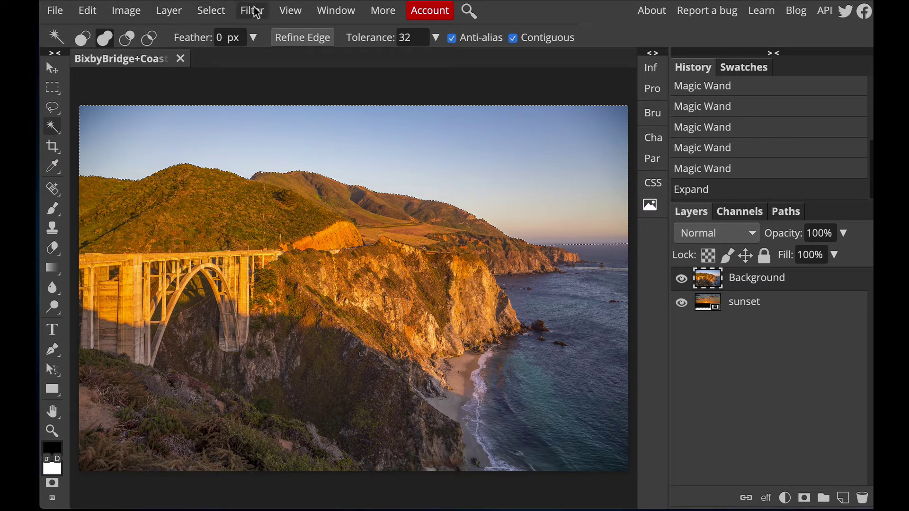
click(208, 15)
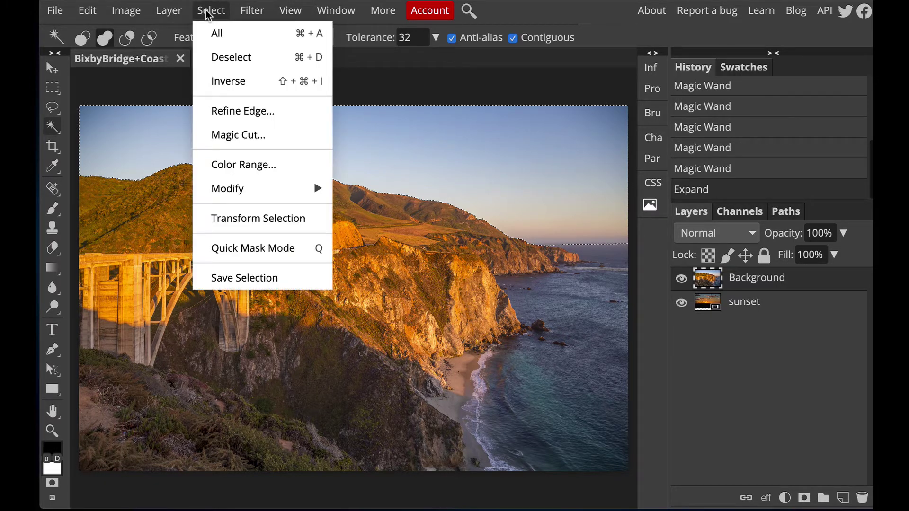
click(247, 84)
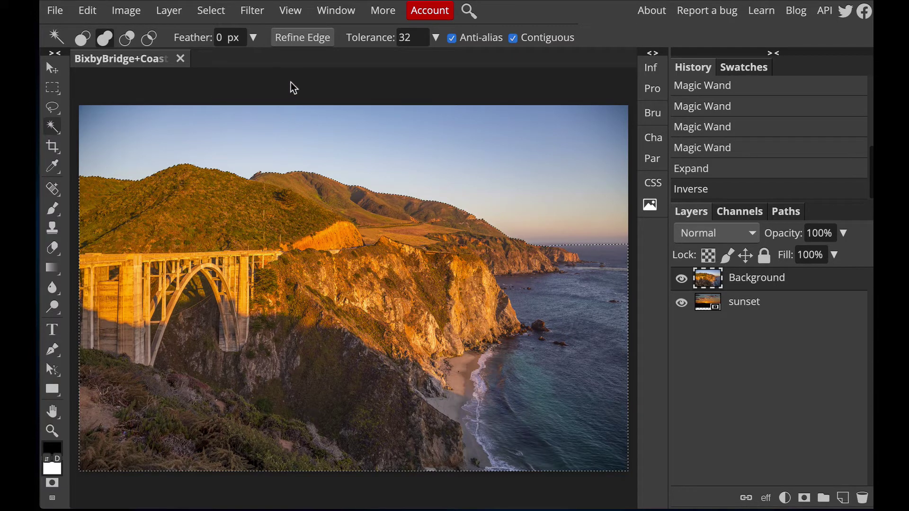
Apply Refine Edge with Raster Mask output to hide the Background photo's original sky.
click(299, 38)
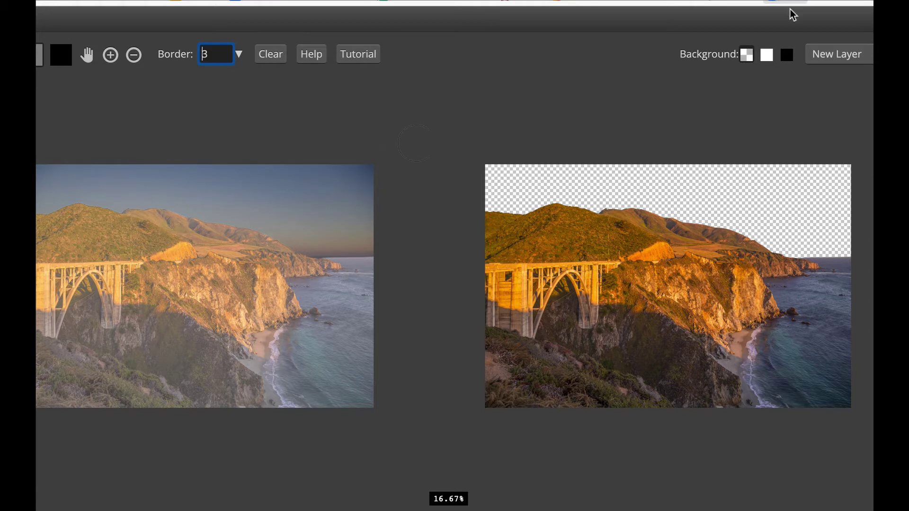
scroll(736, 10, right, 3)
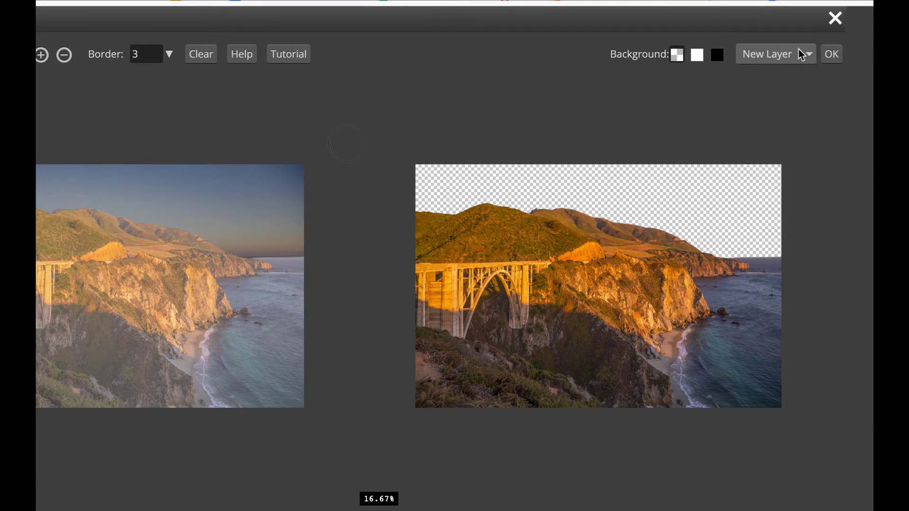
click(808, 58)
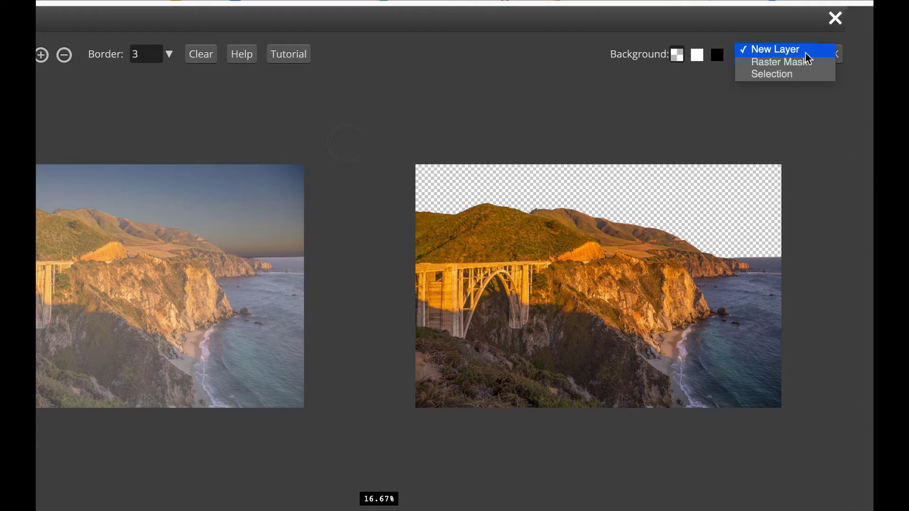
click(777, 62)
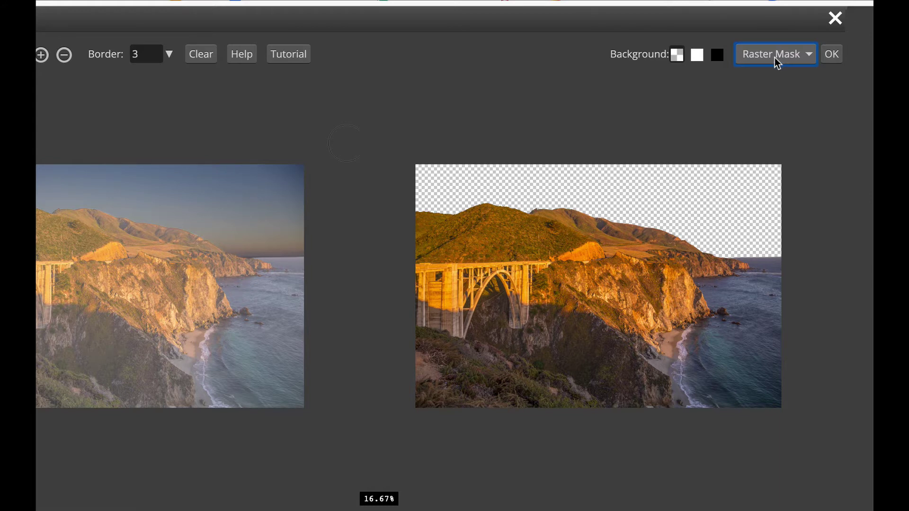
click(830, 54)
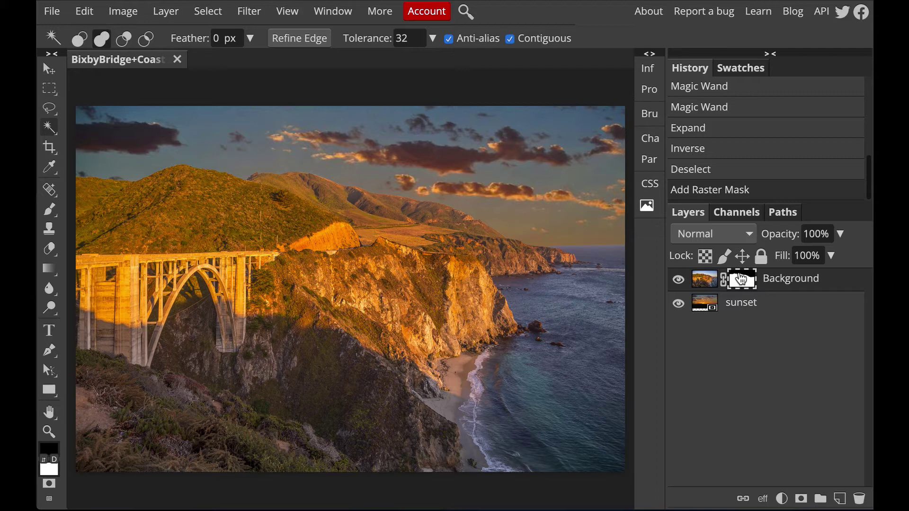
Set the Background mask's Feather to 1 px in its Properties panel.
double_click(742, 280)
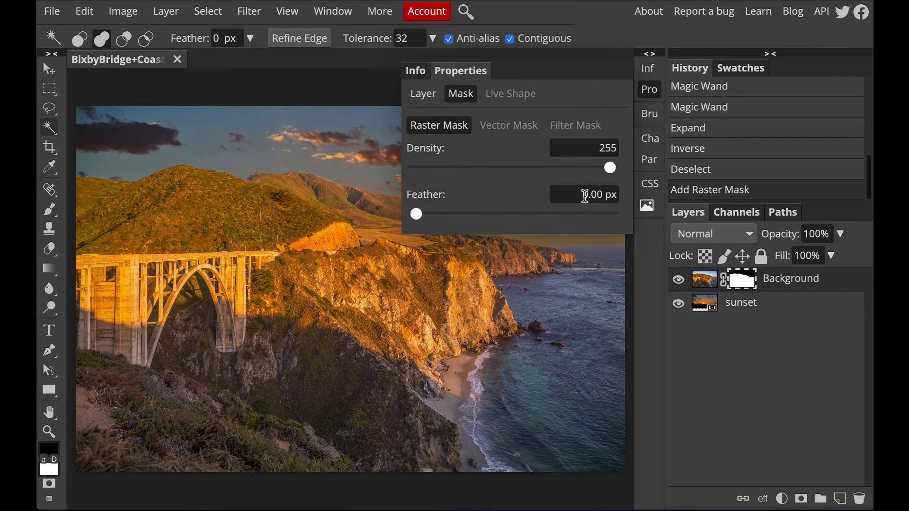
drag(585, 195, 631, 201)
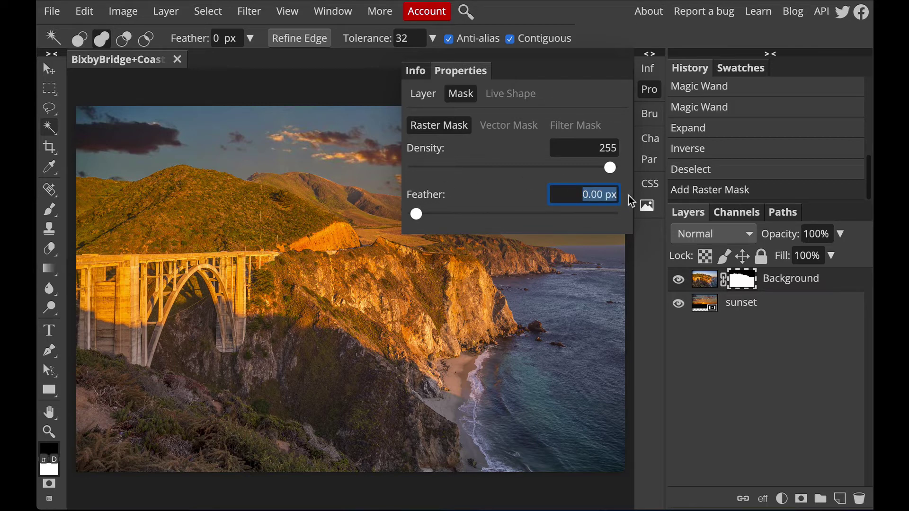
text(1)
key(Return)
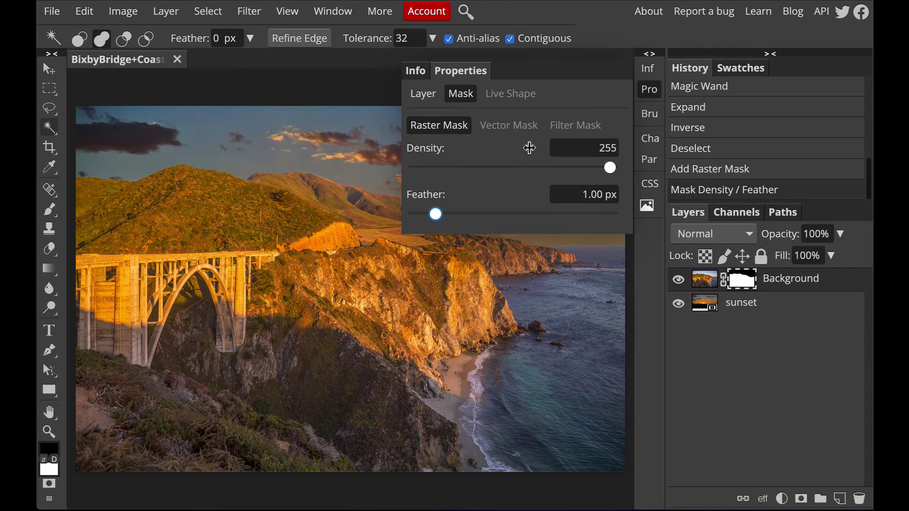
click(649, 90)
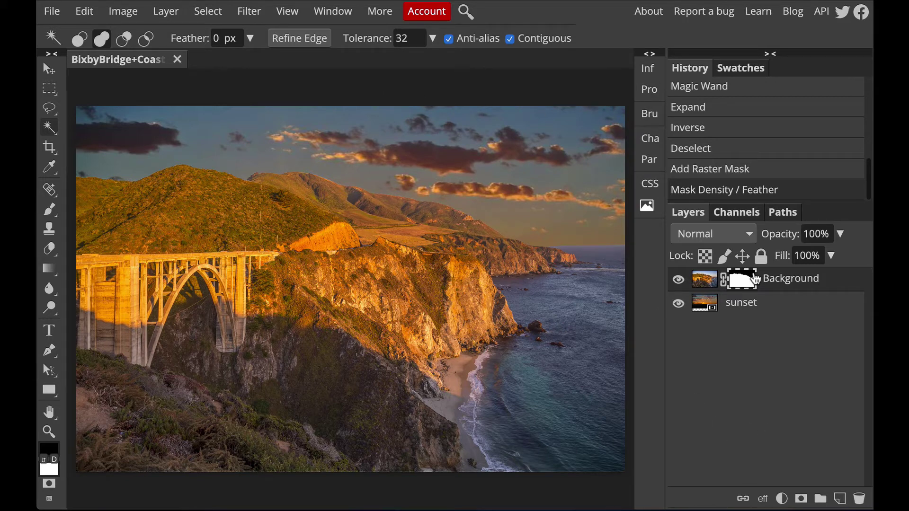
Move the sunset layer upward with the Move tool, with Transform controls turned off.
click(704, 303)
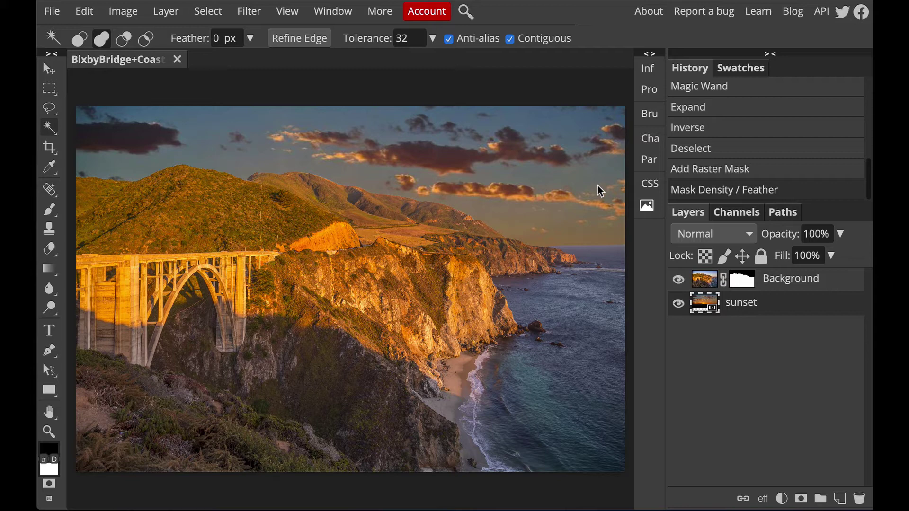
click(49, 71)
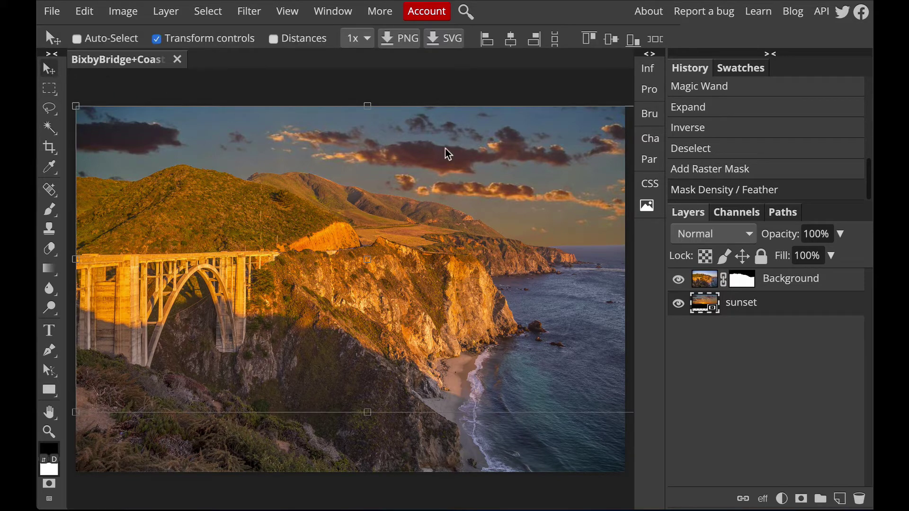
drag(445, 149, 448, 87)
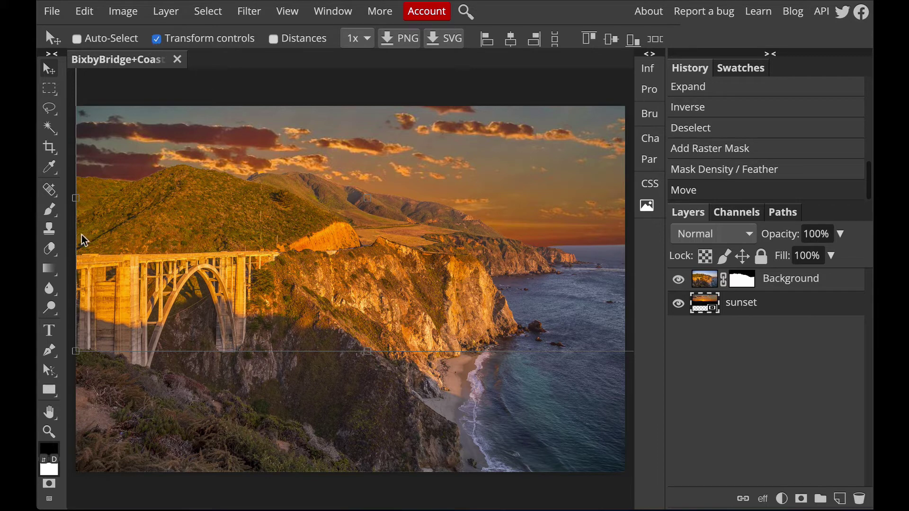
click(157, 39)
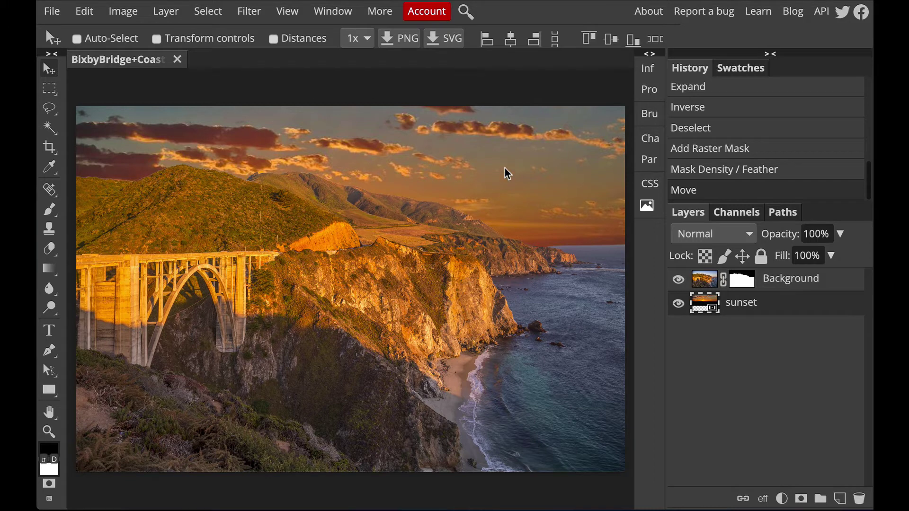
Select the Background layer and bring up the adjustment-layer menu.
click(783, 279)
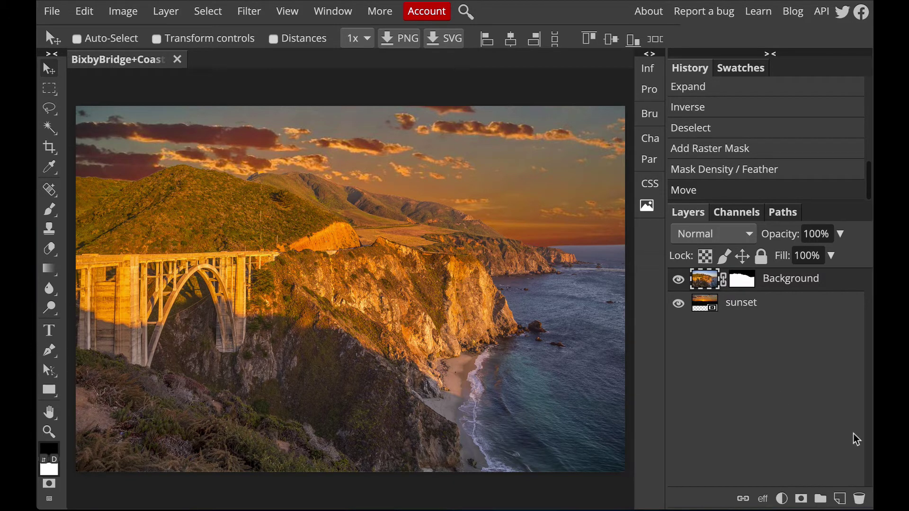
click(782, 500)
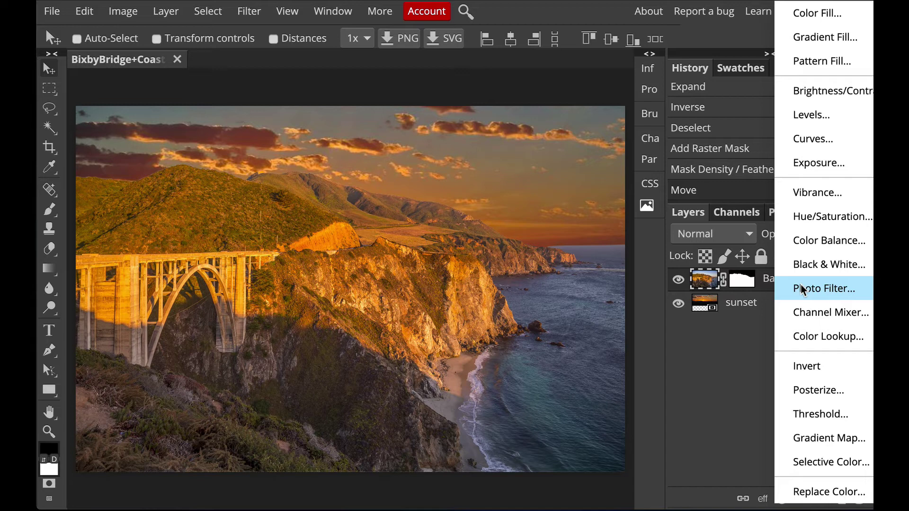
Add a Photo Filter adjustment at 32% density, keeping its orange colour.
click(828, 290)
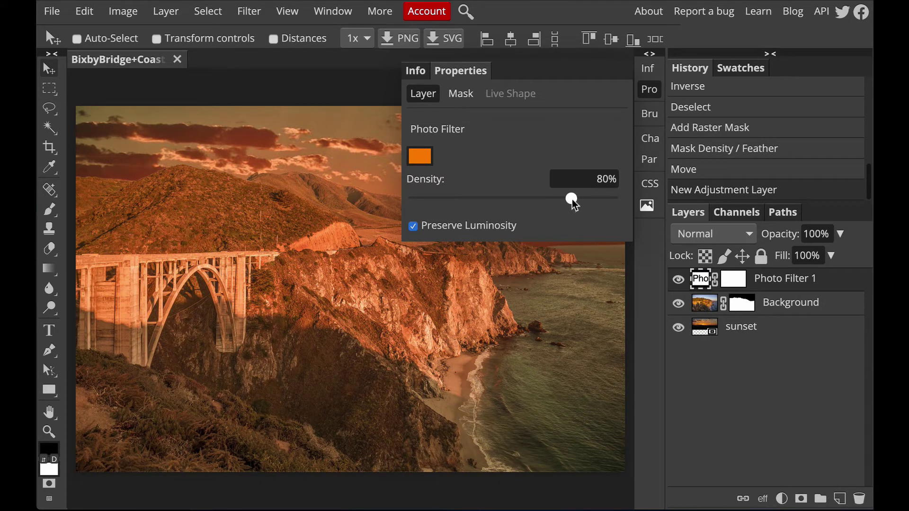
drag(568, 195, 490, 210)
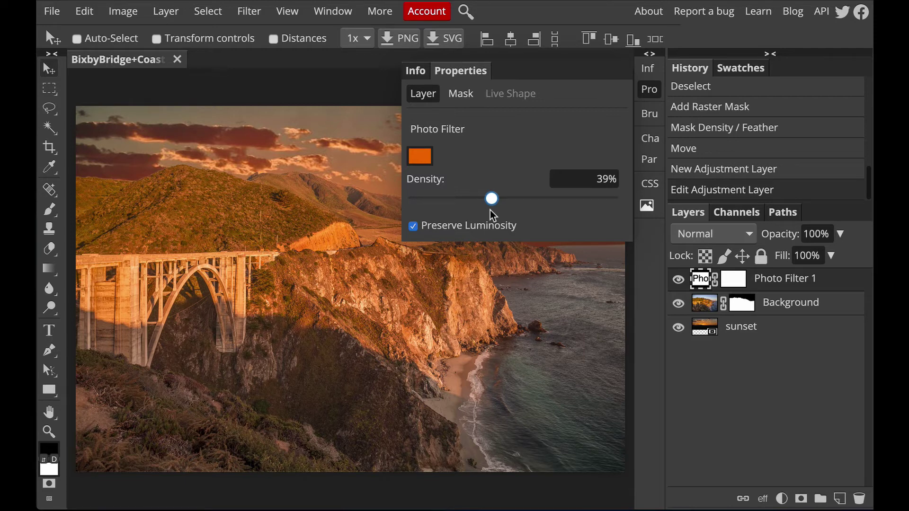
mouse_move(490, 209)
mouse_down()
mouse_move(447, 210)
mouse_move(477, 208)
mouse_up()
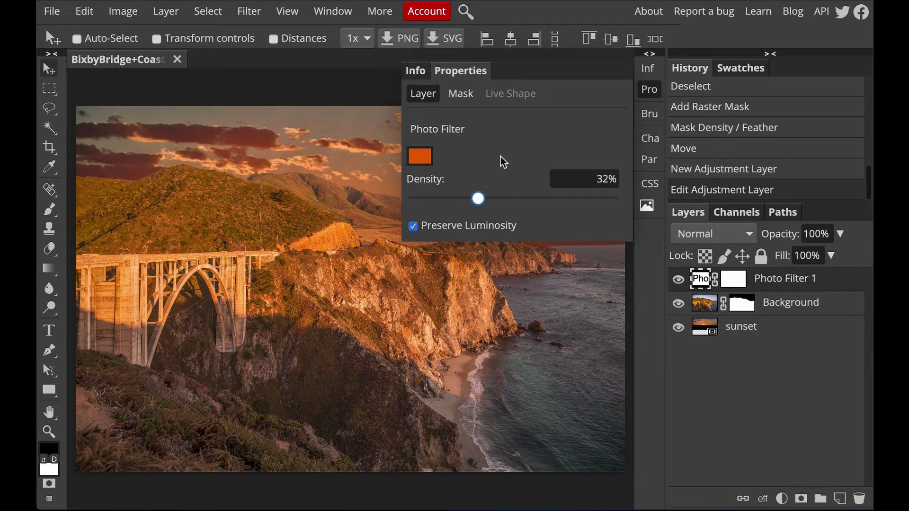
click(419, 157)
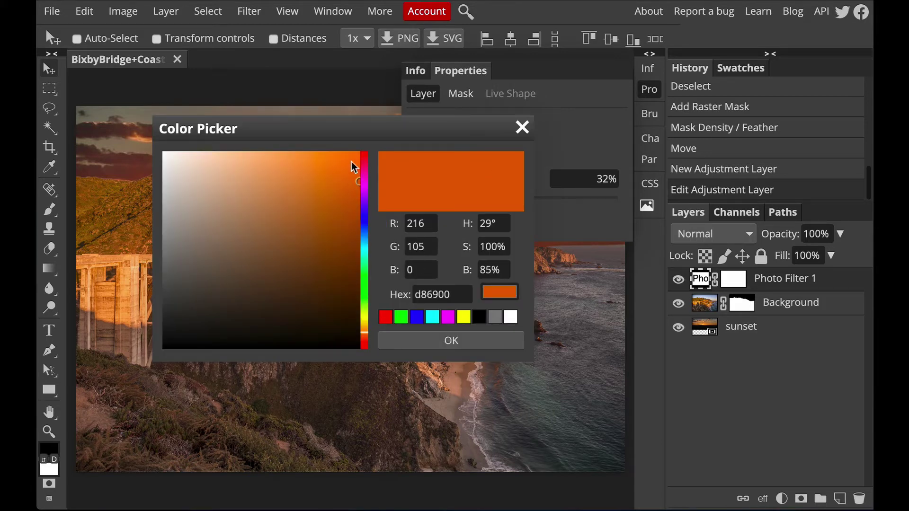
click(433, 339)
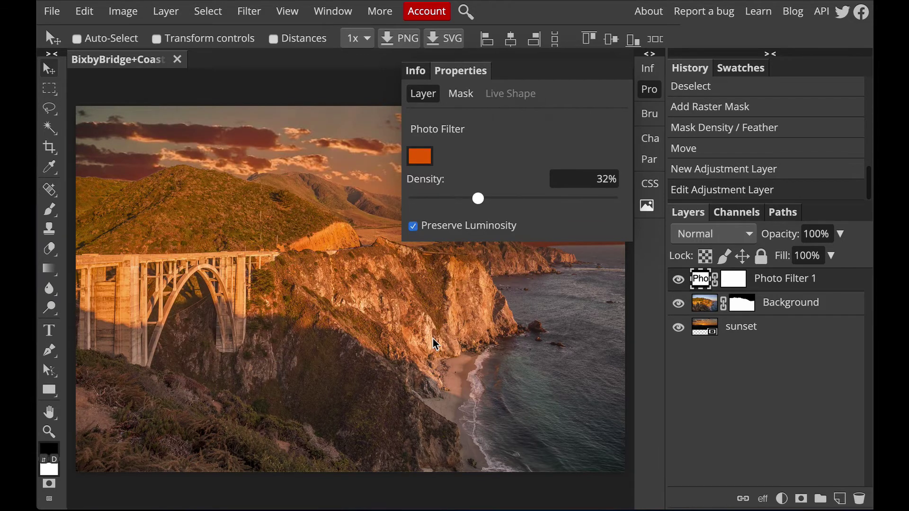
click(649, 89)
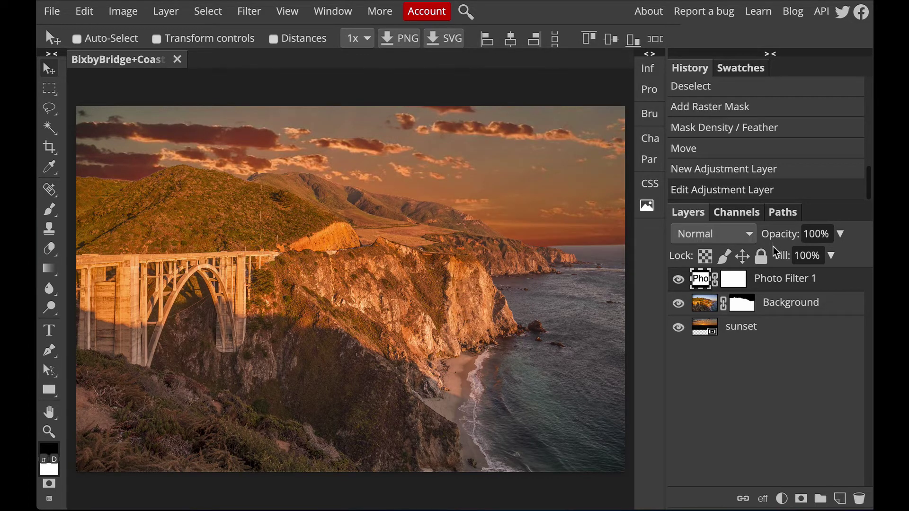
click(783, 305)
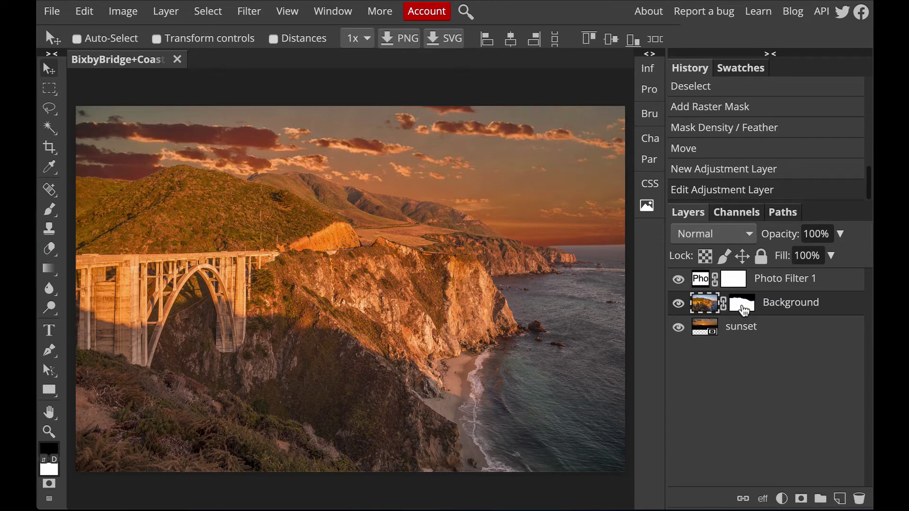
Ctrl-click the Background mask thumbnail to load the land outline as a selection.
key(ctrl)
ctrl+click(736, 306)
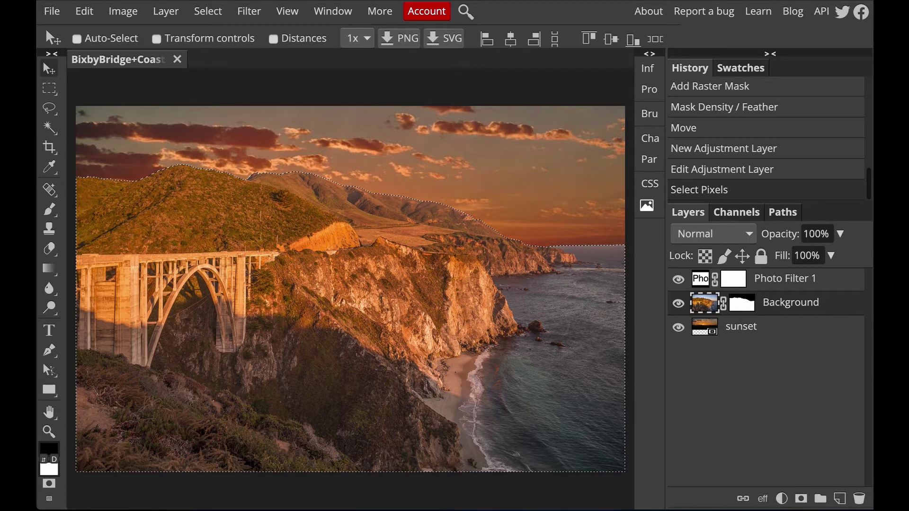
Add a Levels adjustment masked to the land, pulling its midtones down to about 0.54.
click(783, 499)
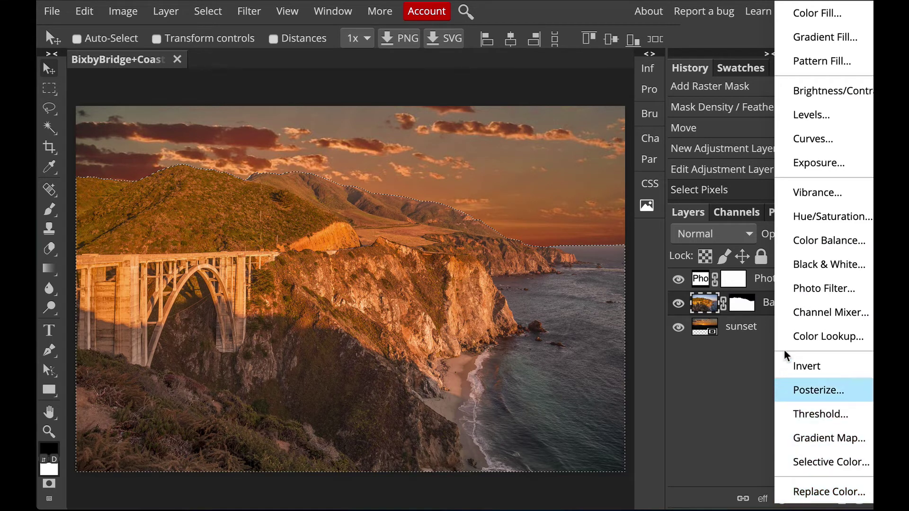
click(812, 116)
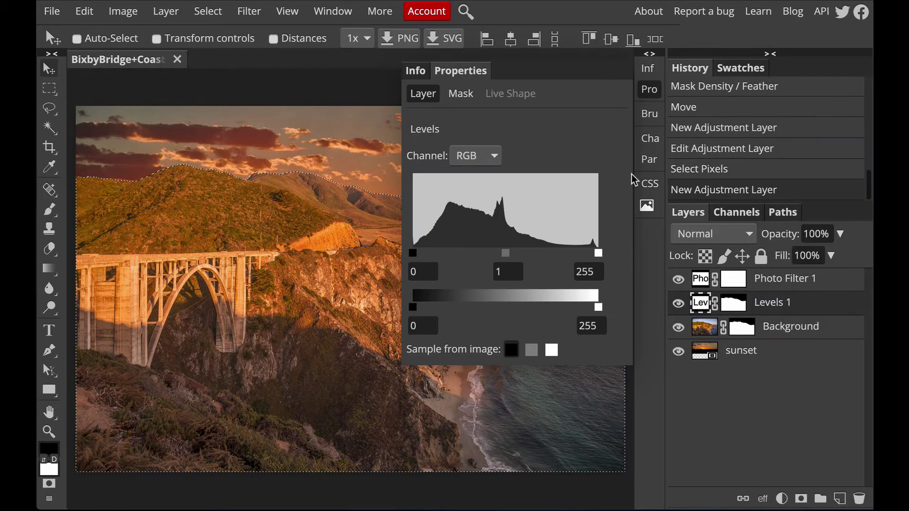
drag(506, 251, 518, 252)
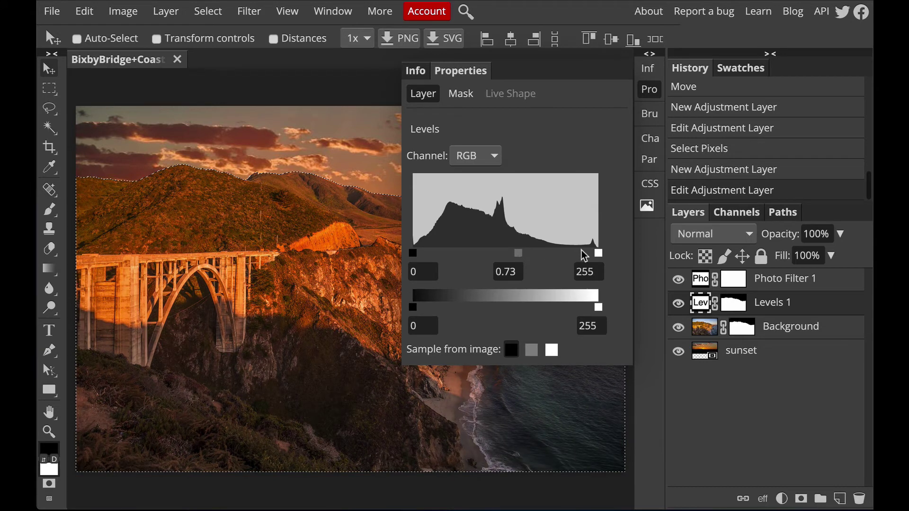
drag(601, 251, 630, 257)
mouse_move(518, 252)
mouse_down()
mouse_move(505, 254)
mouse_move(518, 258)
mouse_up()
mouse_move(521, 257)
mouse_down()
mouse_move(532, 256)
mouse_move(520, 255)
mouse_up()
click(649, 89)
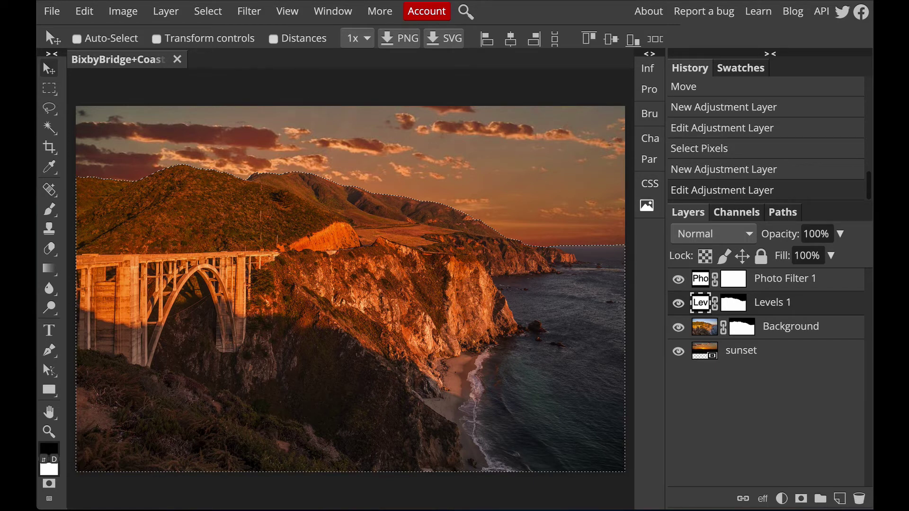
Deselect the land selection and switch to the Type tool.
click(219, 14)
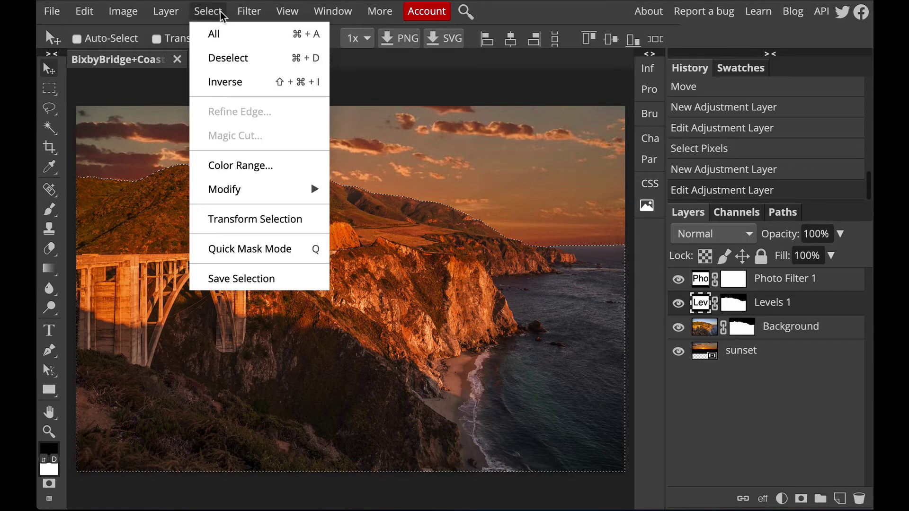
click(219, 57)
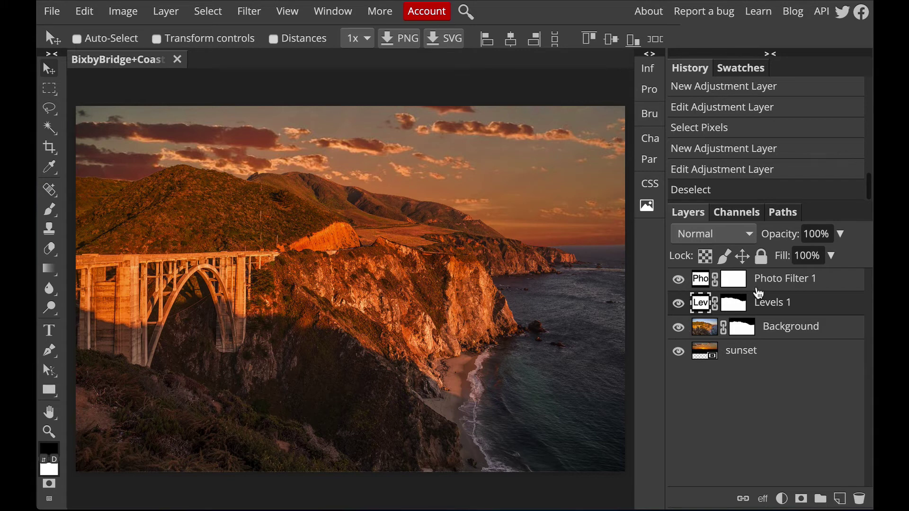
click(50, 330)
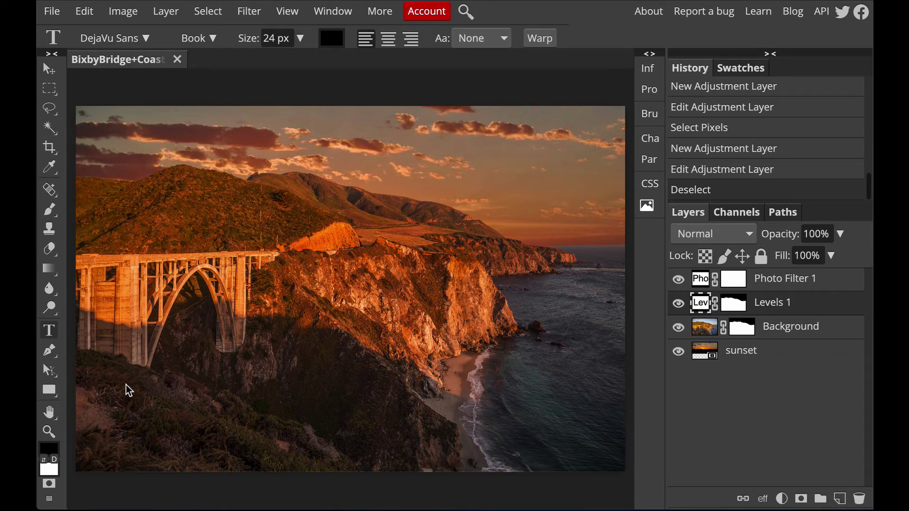
Set the text colour to light orange e9b06f and add the credit text lines at lower left.
click(330, 38)
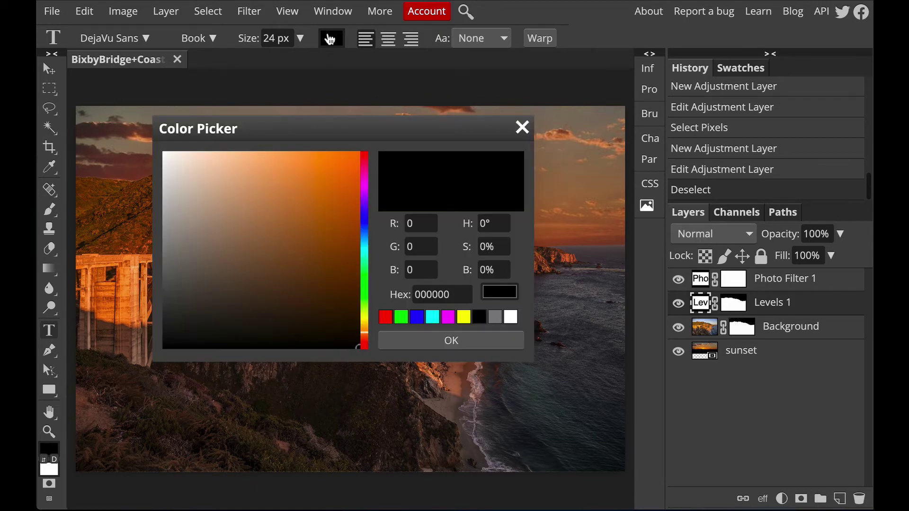
click(253, 157)
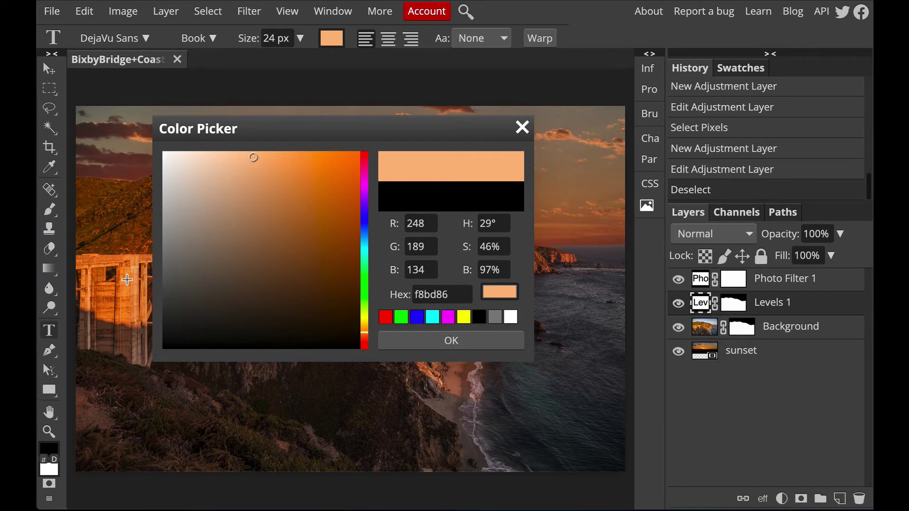
click(126, 280)
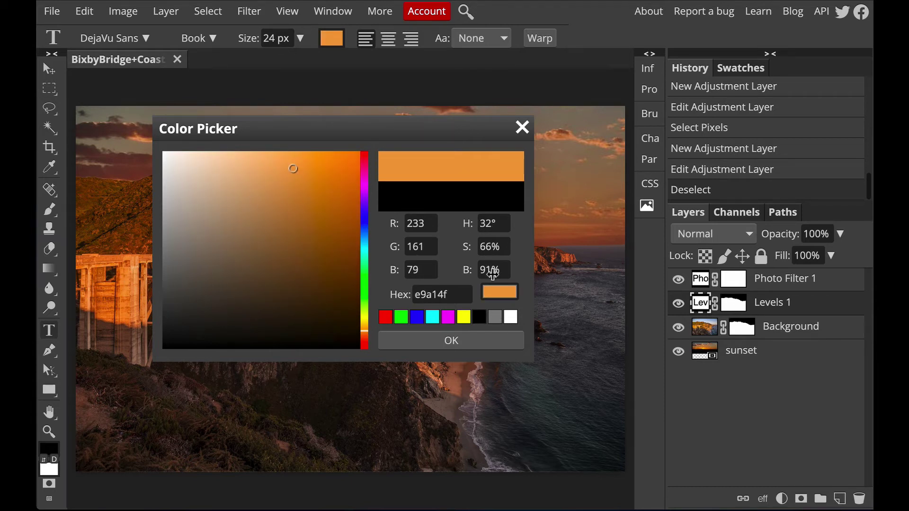
click(266, 169)
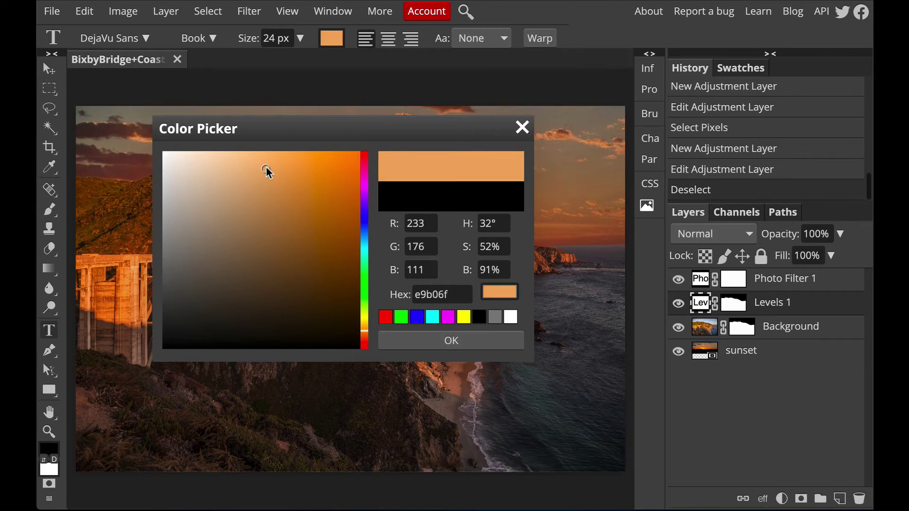
click(494, 341)
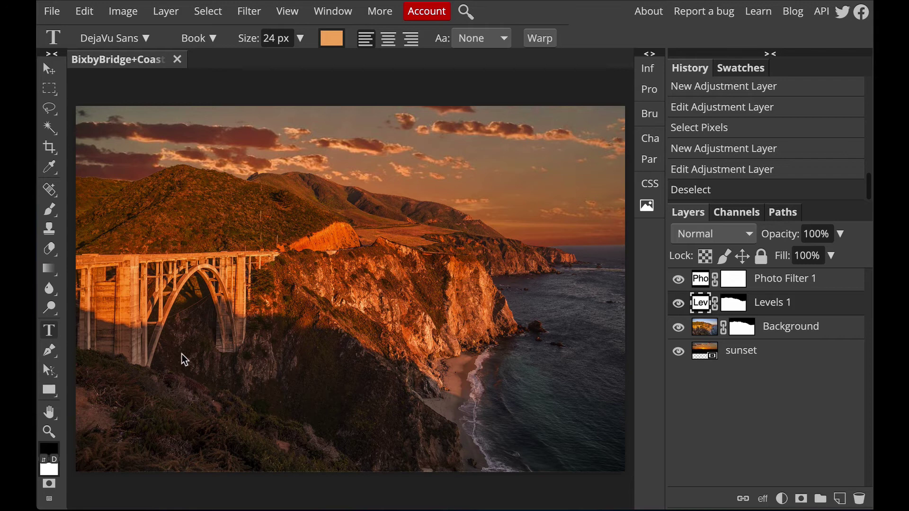
click(153, 386)
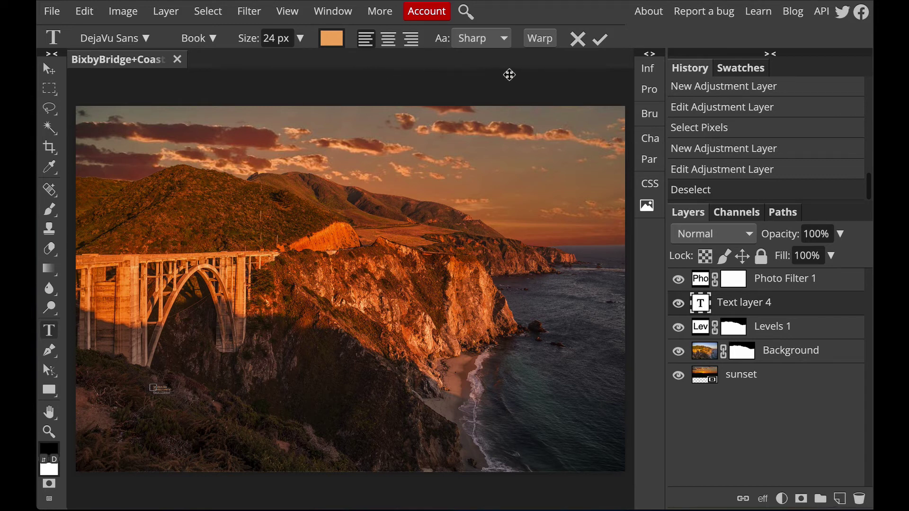
click(599, 39)
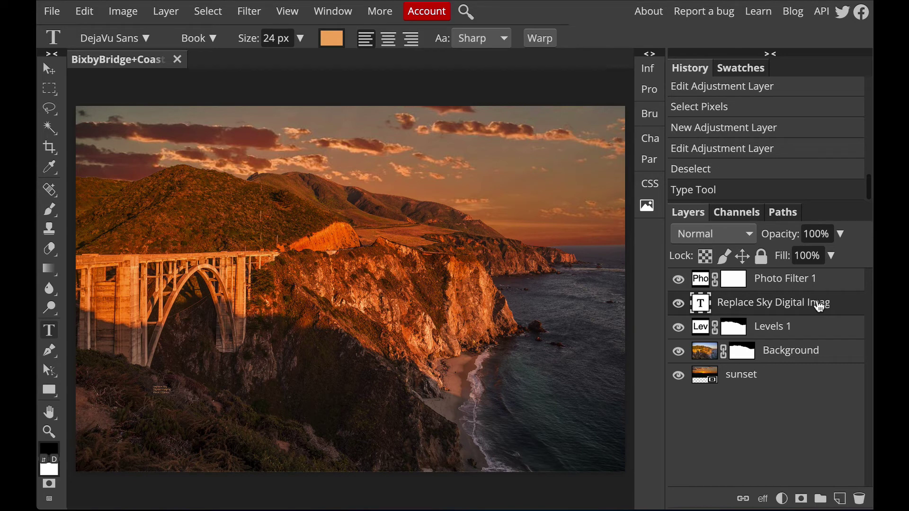
Enlarge the credit text to 150 px and move it into the photo's lower-left corner.
double_click(749, 304)
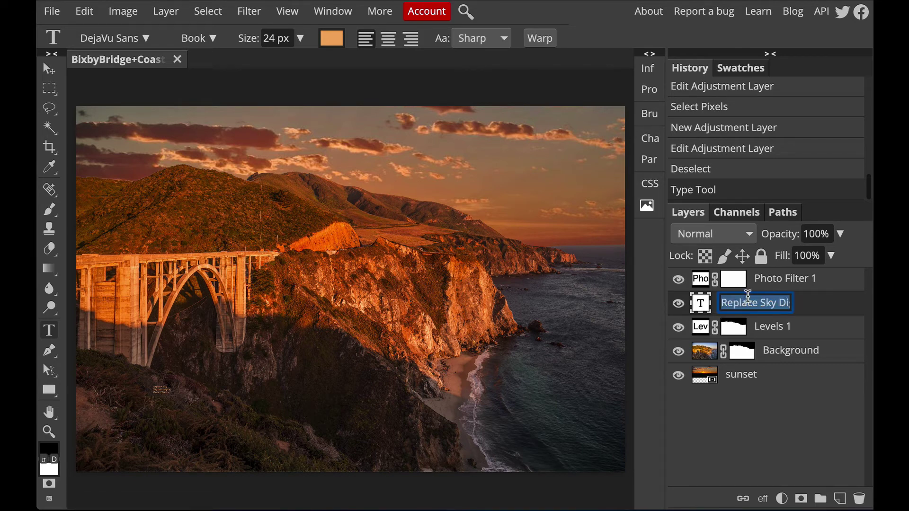
click(658, 141)
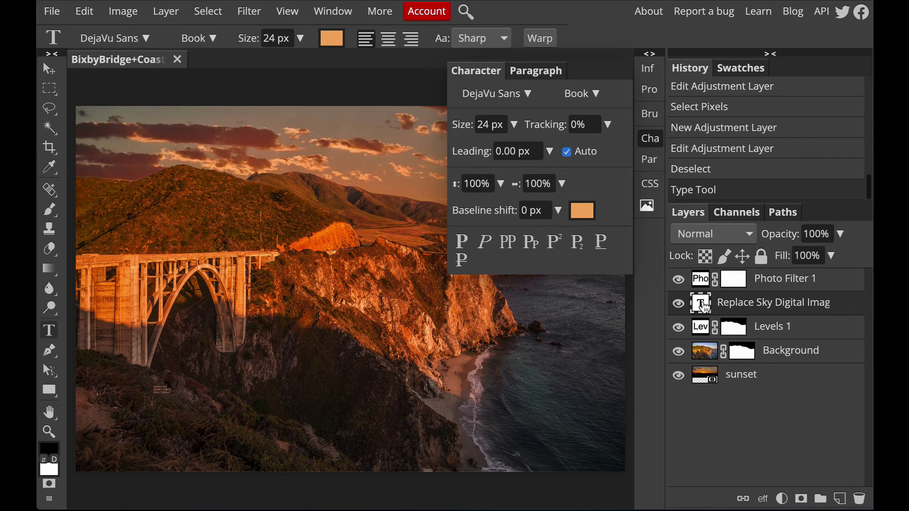
click(513, 125)
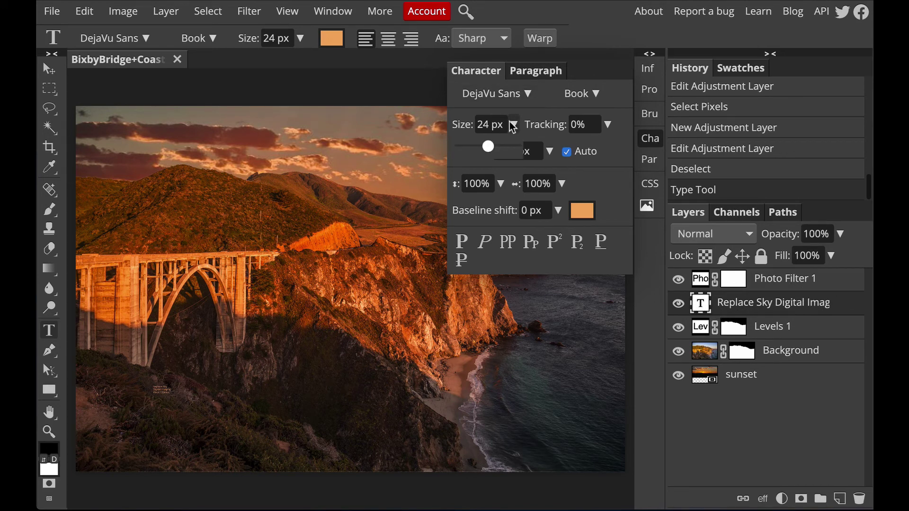
drag(490, 150, 524, 150)
click(49, 71)
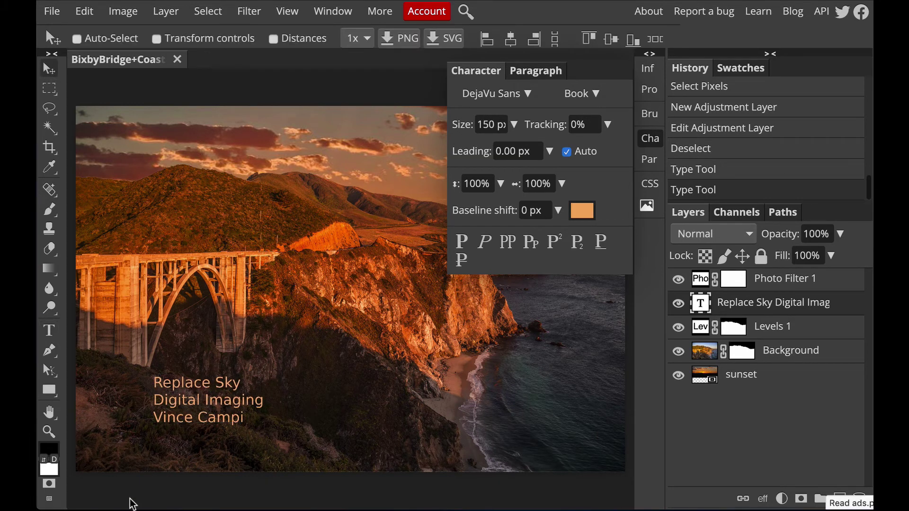
drag(179, 399, 137, 407)
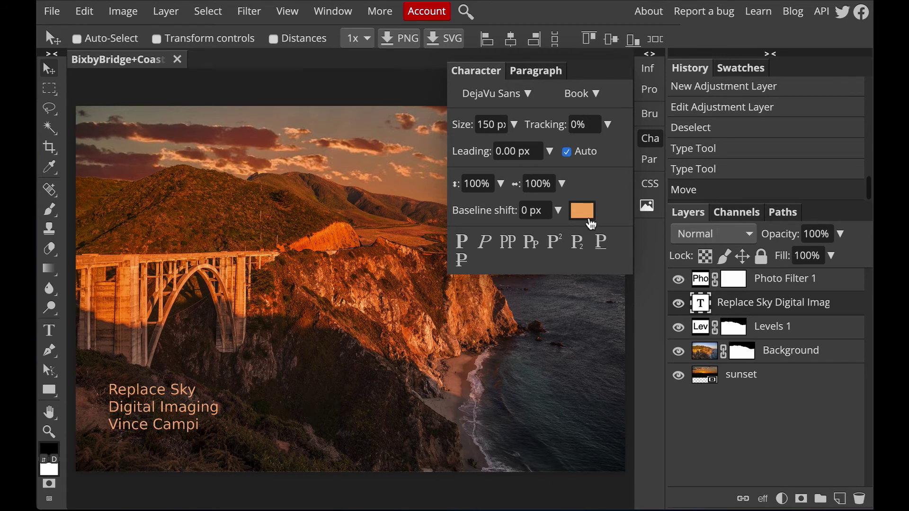
Recolour the credit text to orange d98553, sampled from the sunlit cliffs.
click(582, 211)
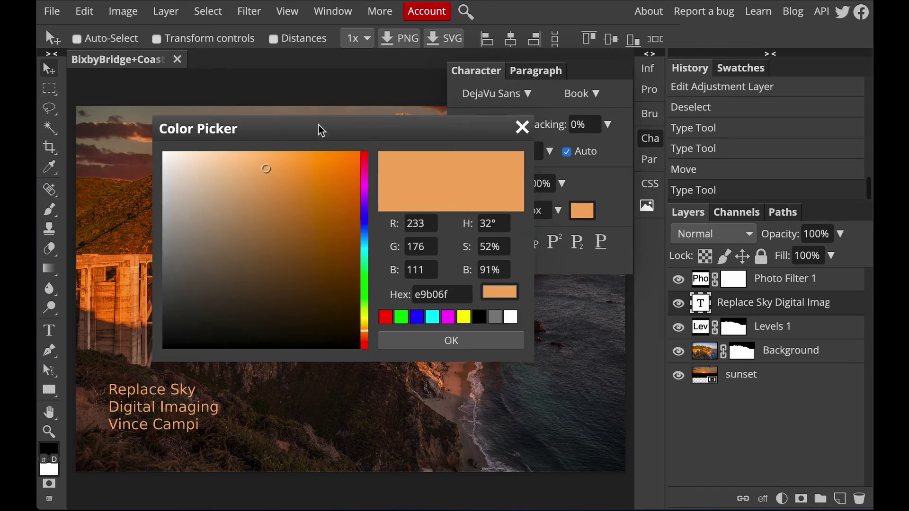
drag(321, 130, 607, 145)
click(334, 237)
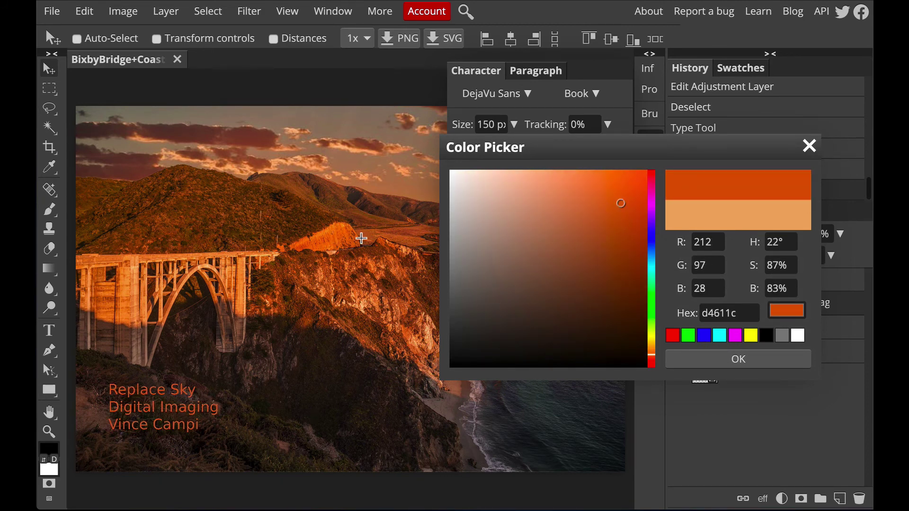
click(599, 202)
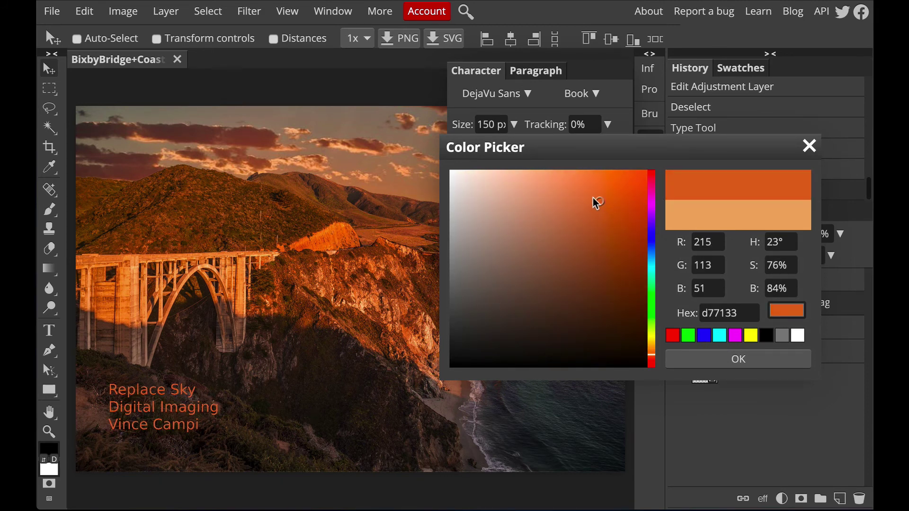
drag(593, 198, 589, 198)
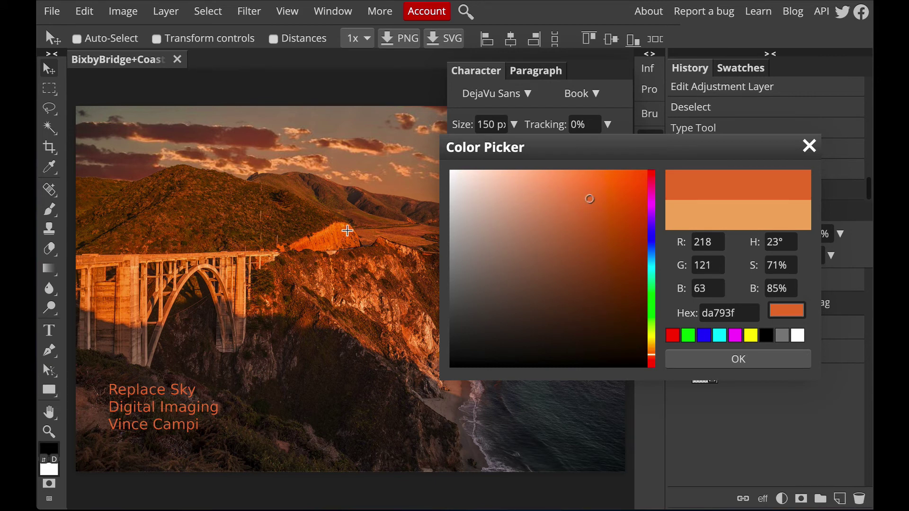
click(571, 199)
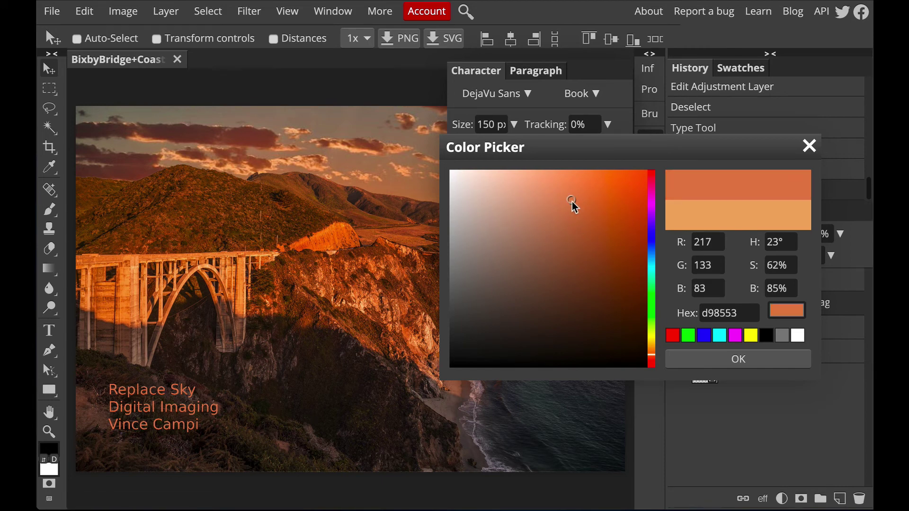
click(741, 358)
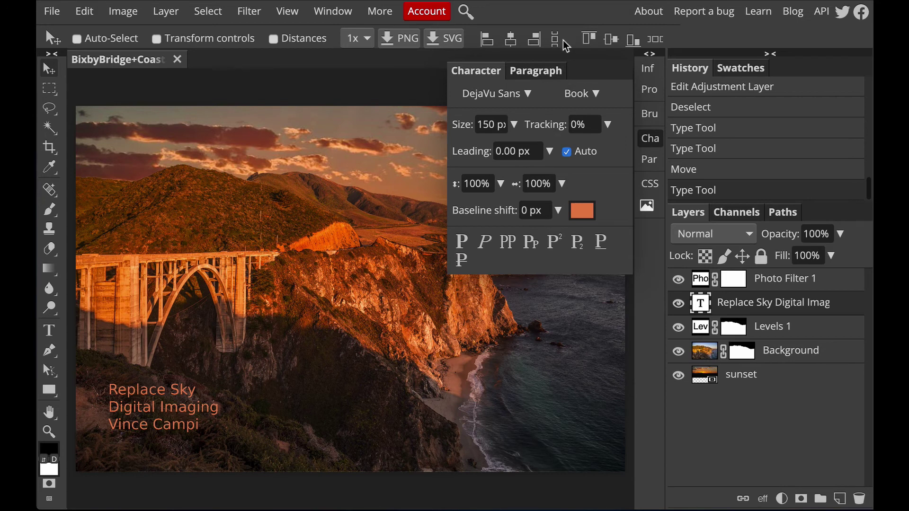
click(647, 139)
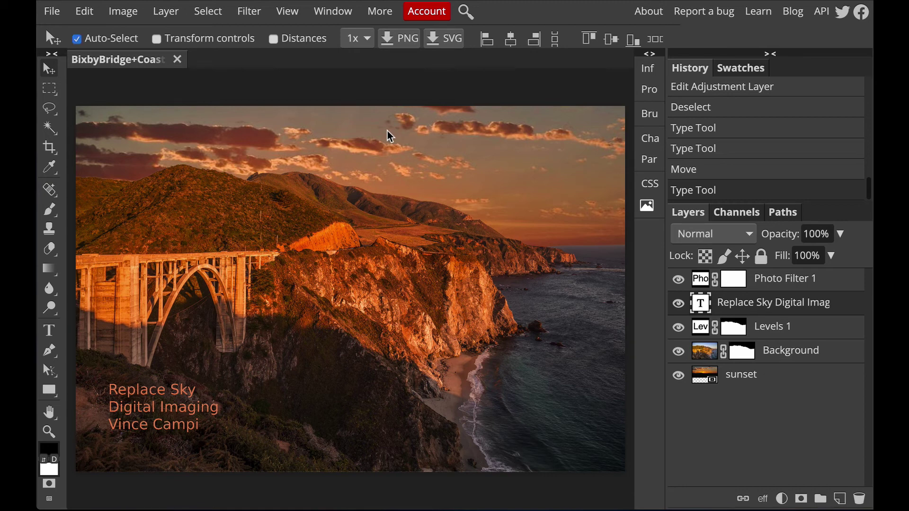
Save the image as BixbyBridge+Coast-376-HDR.psd and take a full-screen screenshot.
key(ctrl+s)
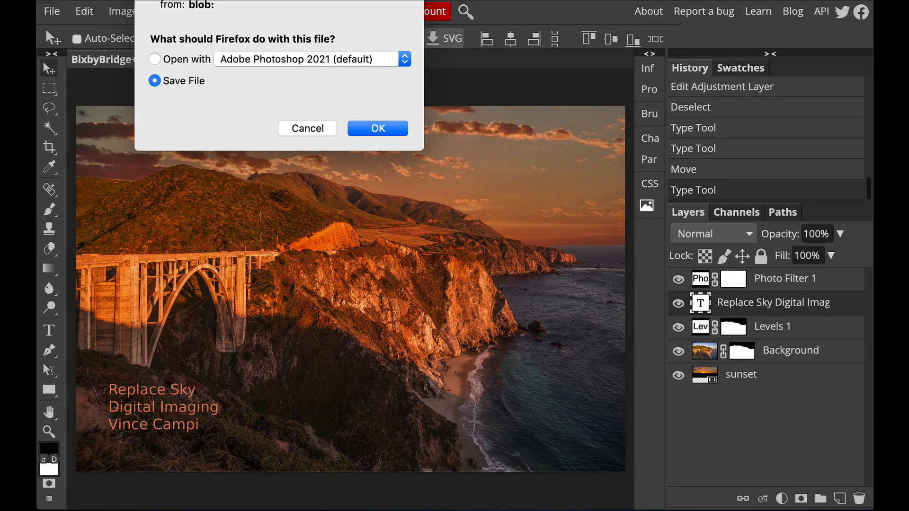
drag(280, 0, 255, 27)
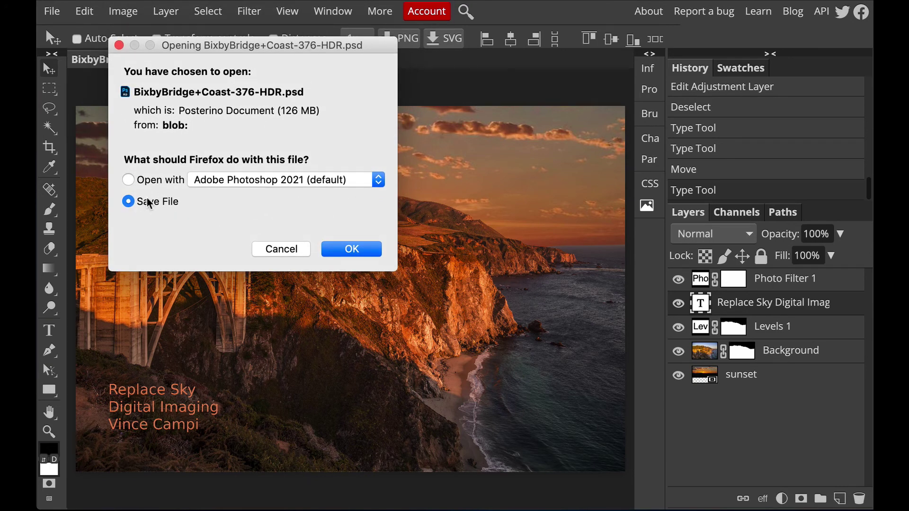
click(335, 249)
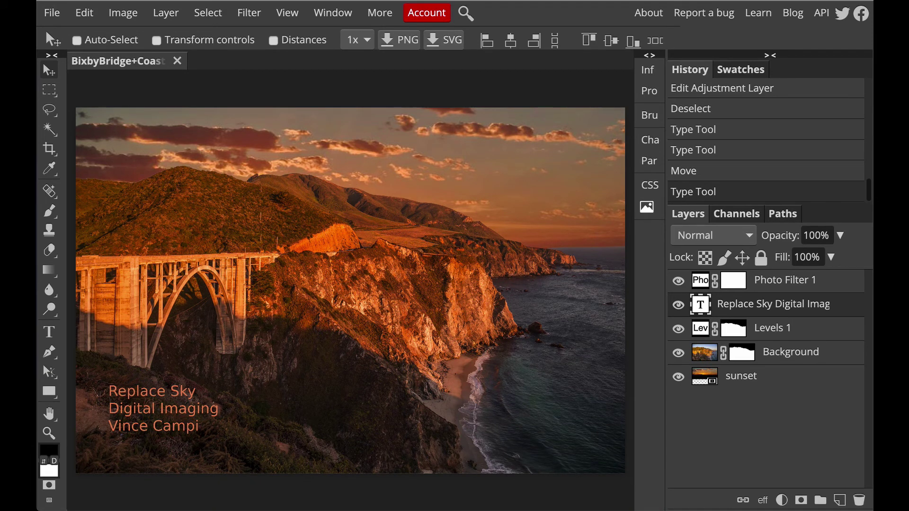
click(77, 40)
drag(52, 10, 873, 510)
Rename the desktop screenshot to MAW_RS_ followed by the author's surname.
key(super+Tab)
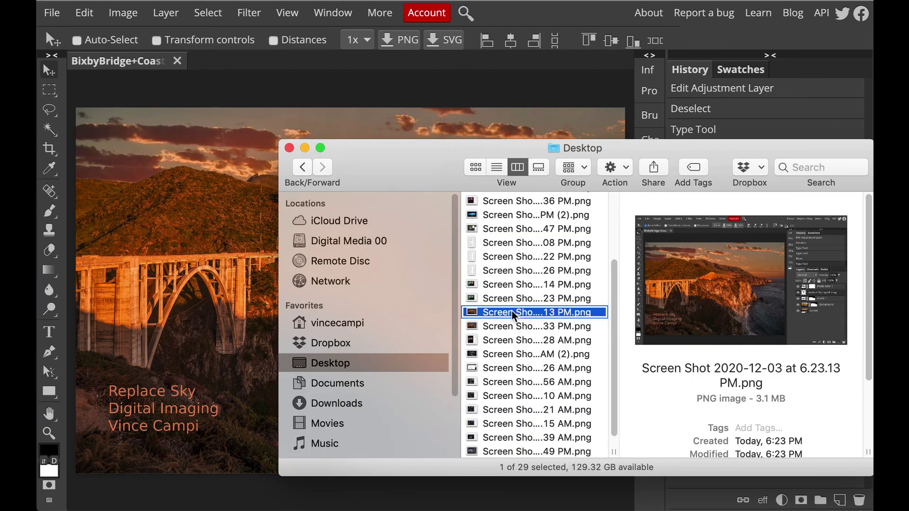
right_click(512, 312)
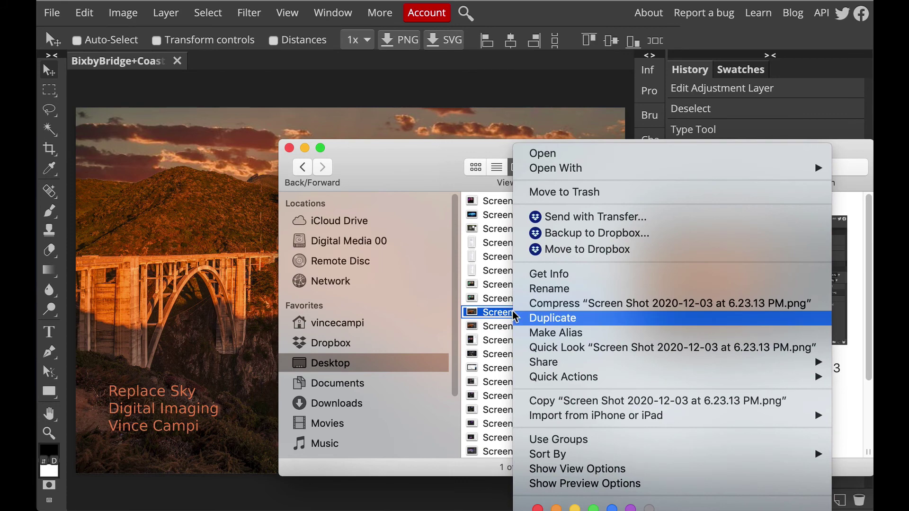
click(568, 289)
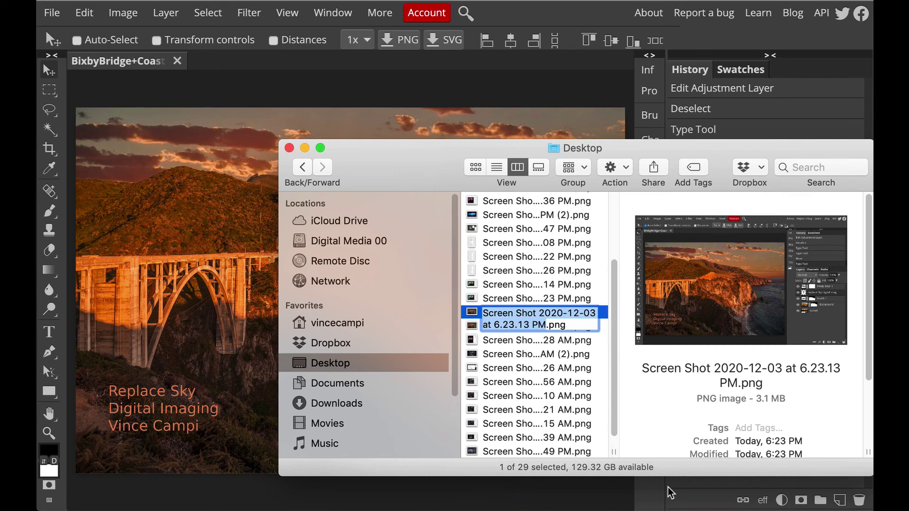
text(MAW_)
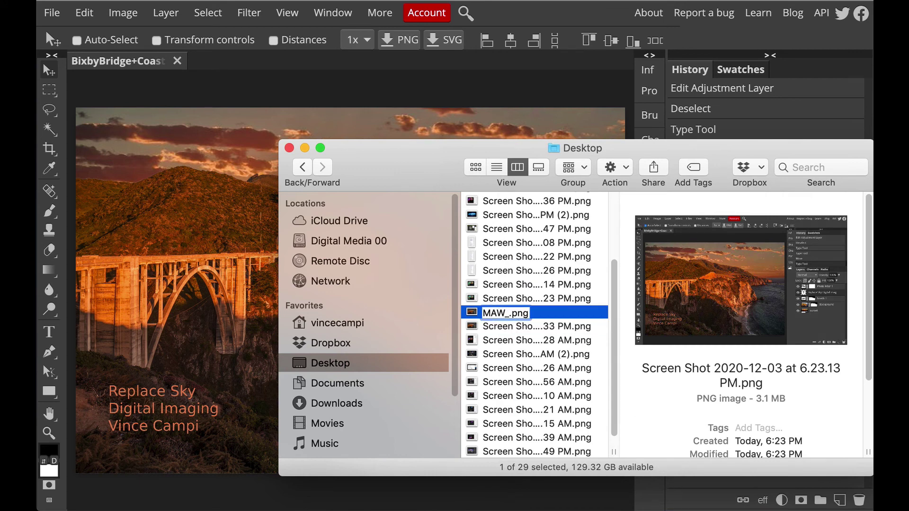
text(RS_Cam)
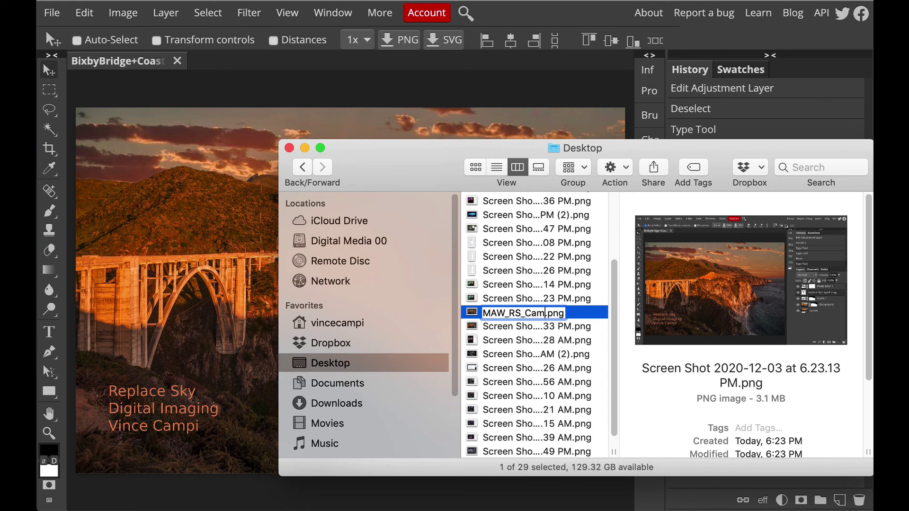
text(pi)
key(Return)
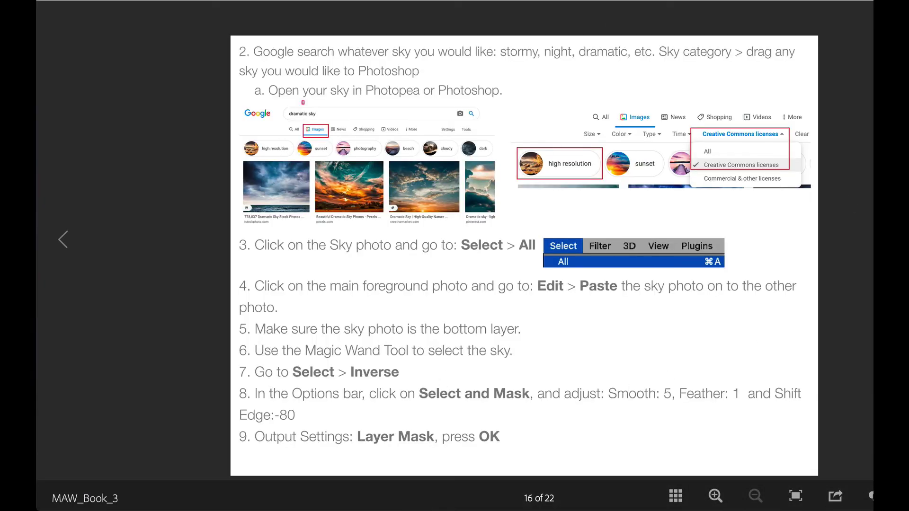
Return to page 14 of MAW_Book_3, the Replace Sky example page.
double_click(87, 219)
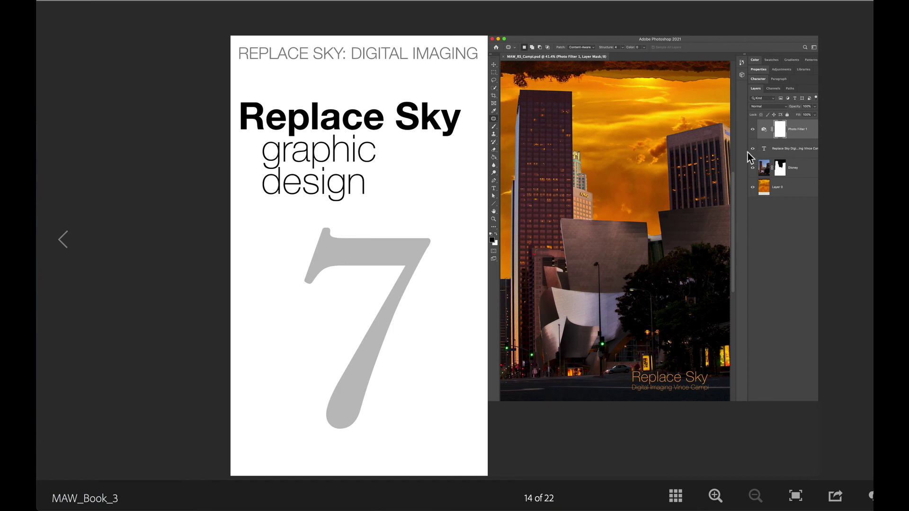